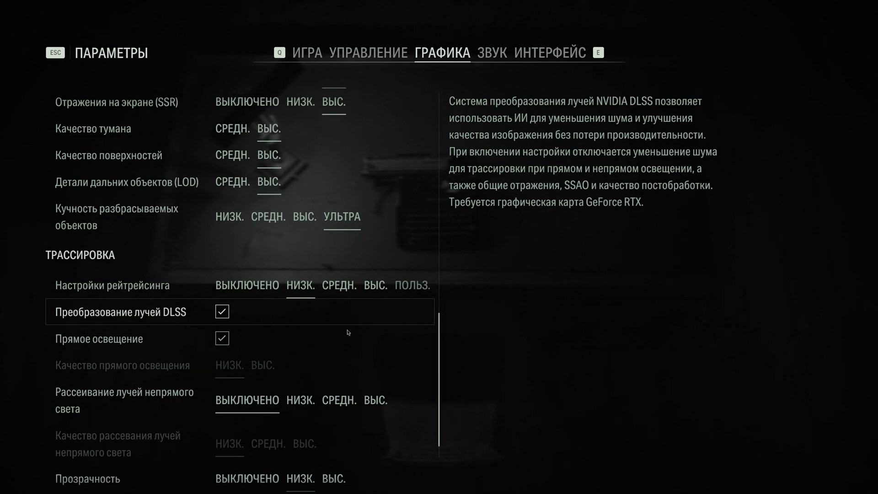
Step: Switch the ray tracing preset to ВЫС., then bring it back down to НИЗК
scroll(361, 329, down, 1)
click(371, 251)
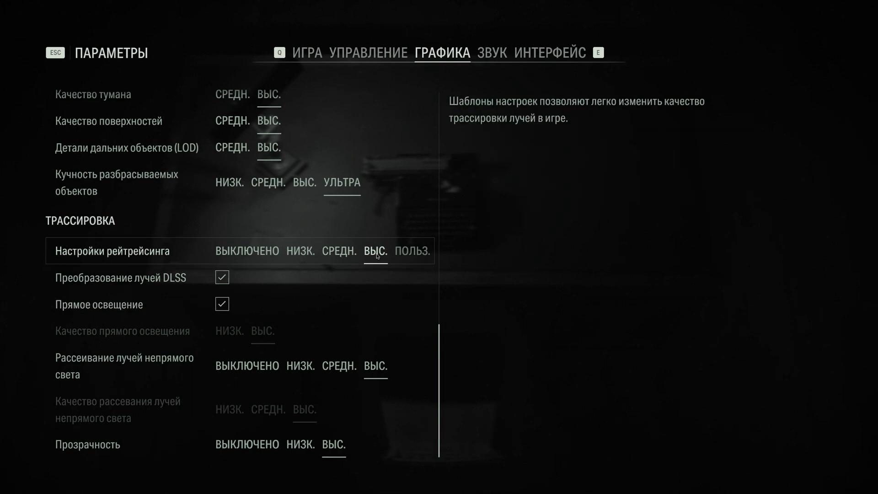
key(Left)
key(Left)
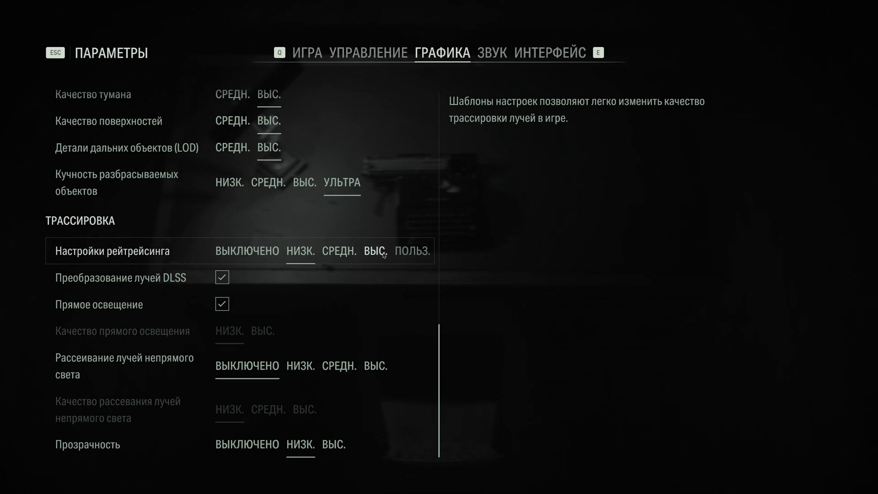
Step: From the ВЫС. ray tracing preset, turn off direct lighting, lower indirect light scattering and transparency to НИЗК., and leave the graphics settings
click(376, 251)
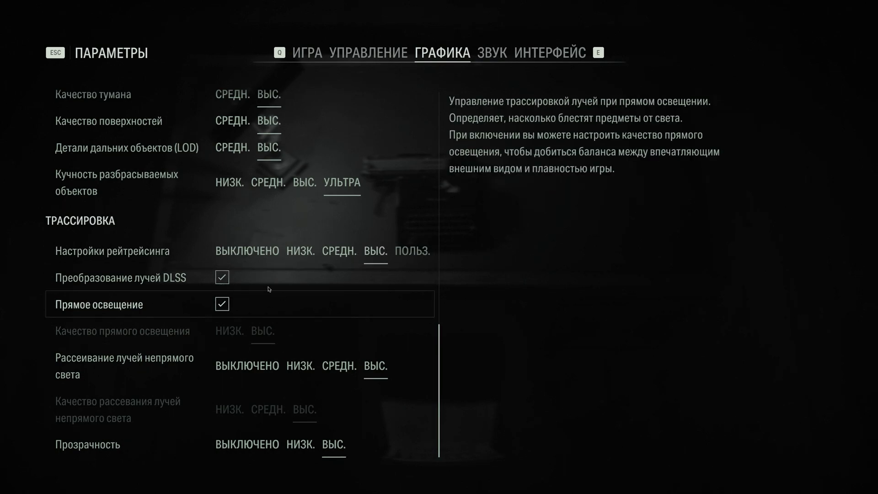
click(222, 304)
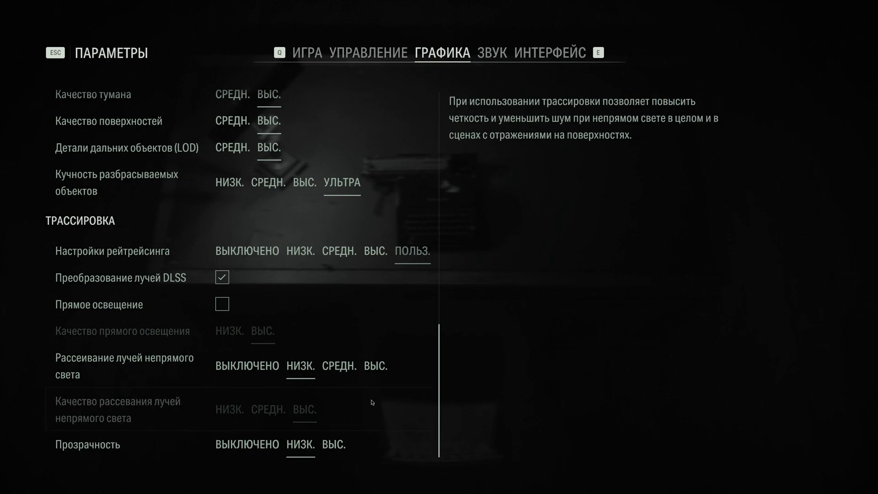
scroll(372, 402, up, 10)
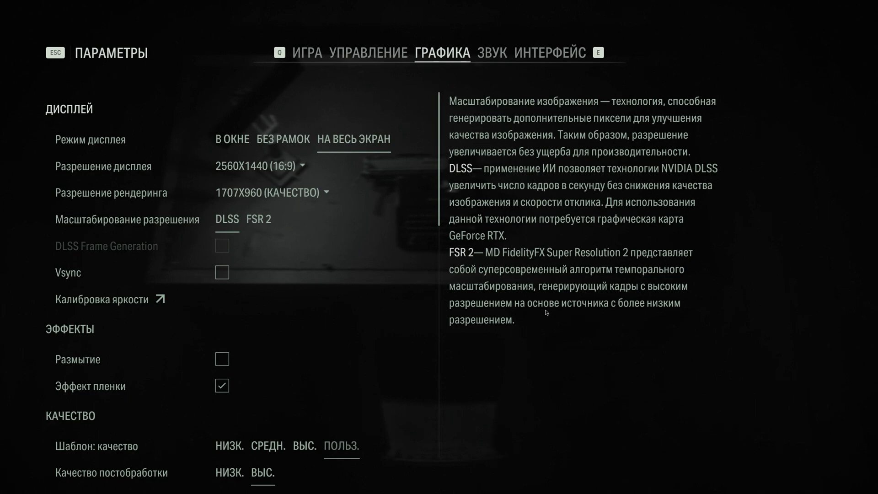
key(Escape)
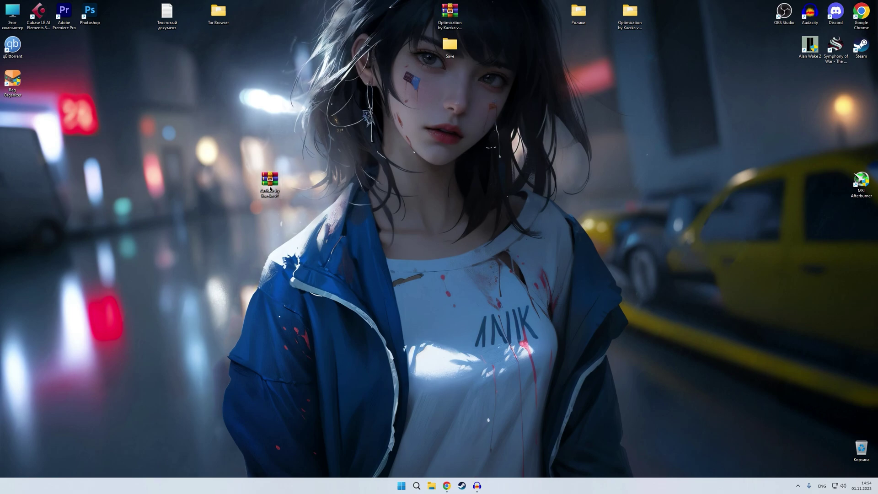
Step: Unpack the Archive by Kazzka v2 archive to the desktop and look through the tweak folders and files inside
double_click(270, 183)
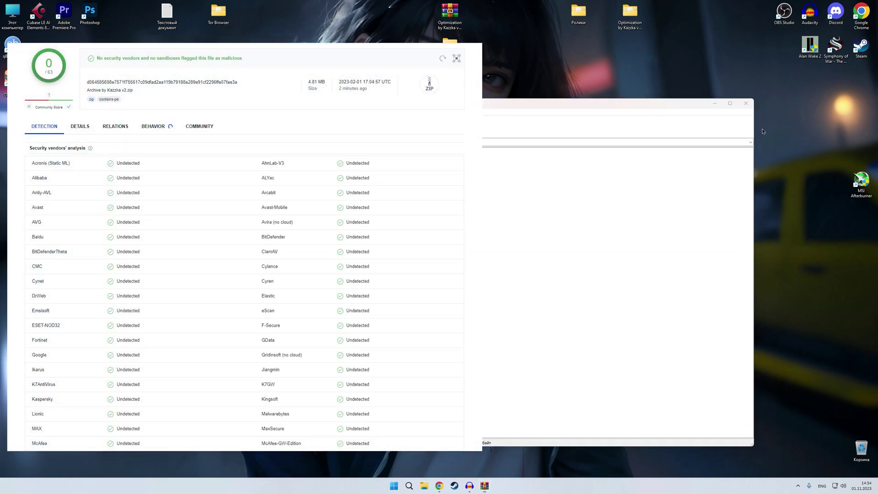
click(745, 102)
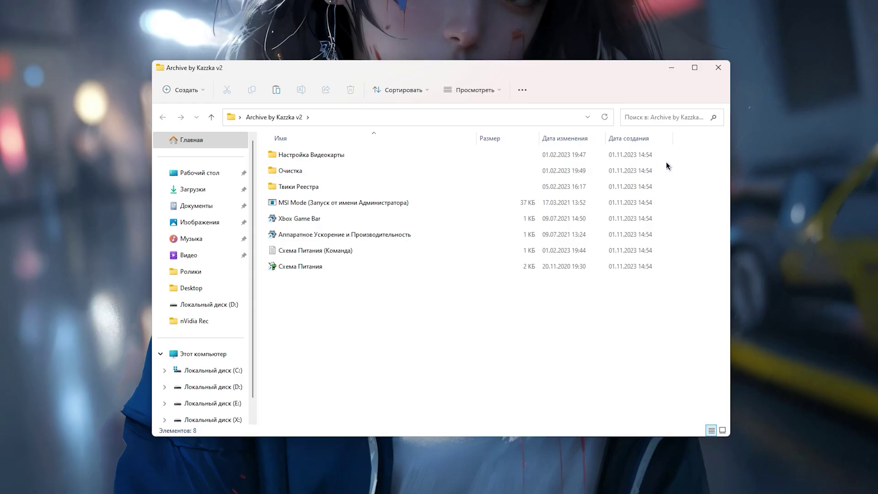
drag(596, 182, 467, 208)
click(441, 303)
click(326, 155)
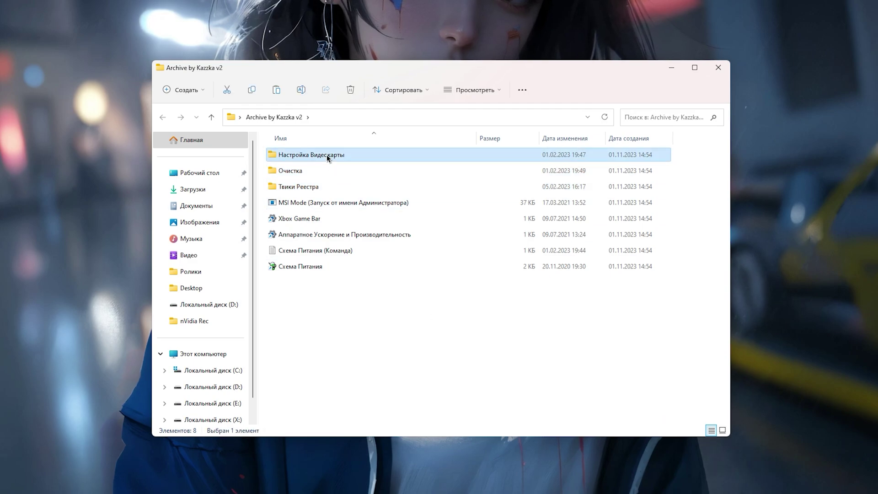
click(308, 175)
click(308, 187)
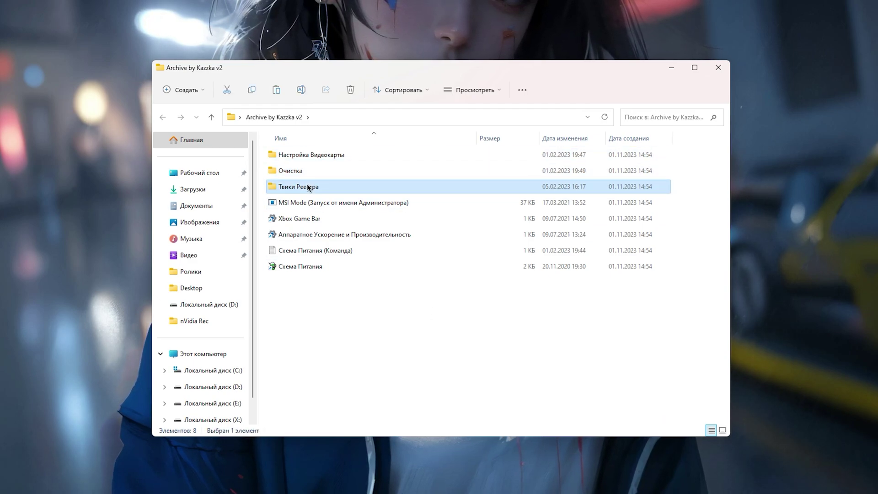
click(387, 204)
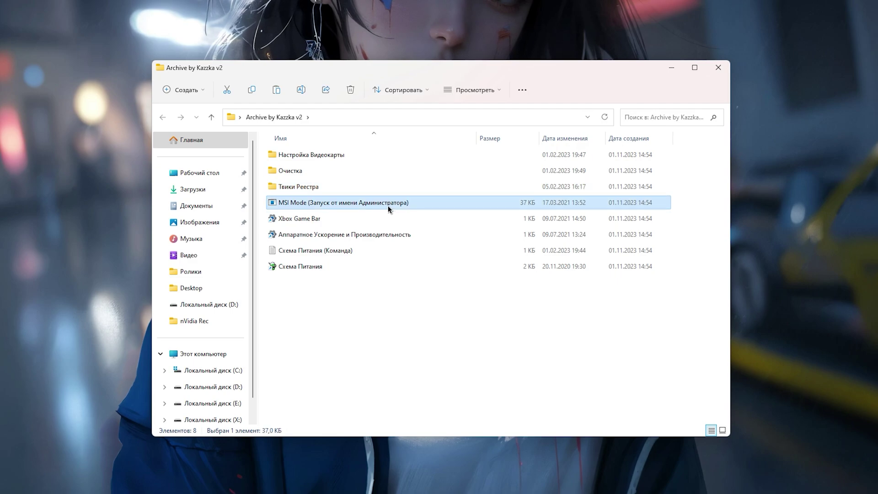
click(335, 264)
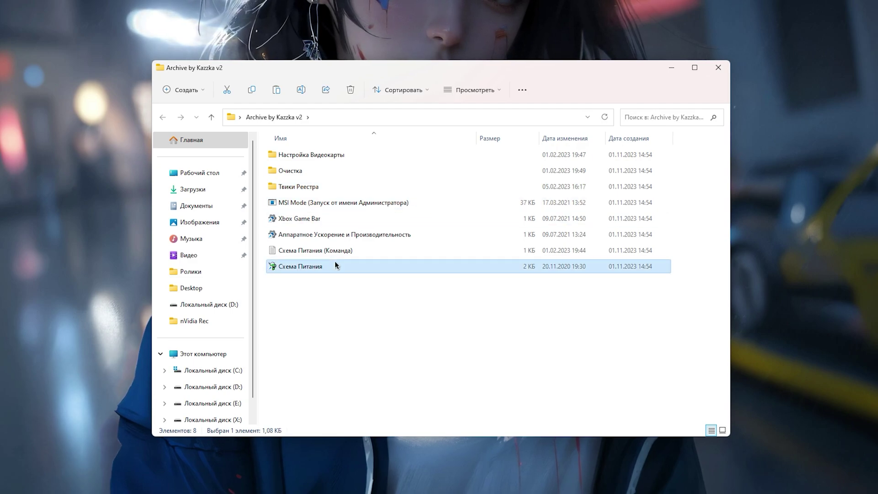
Step: Open the Схема Питания (Команда) text file and copy its powercfg command for the maximum performance power plan
double_click(370, 253)
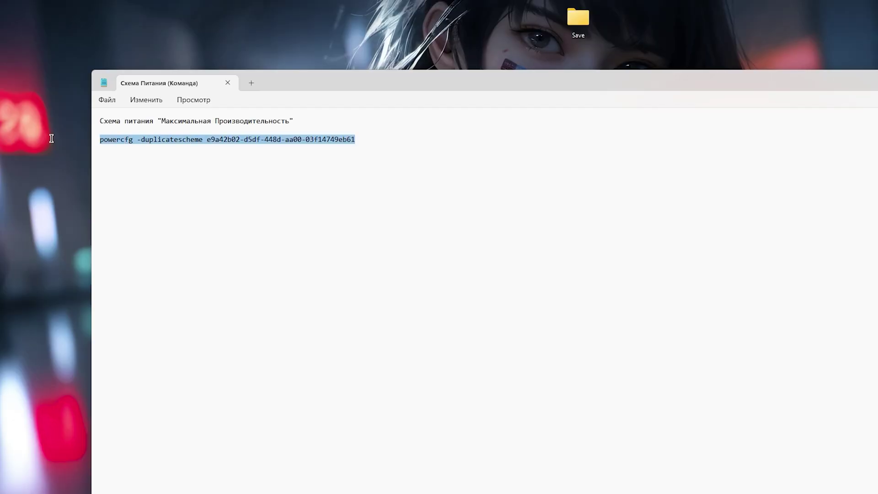
right_click(262, 138)
click(320, 194)
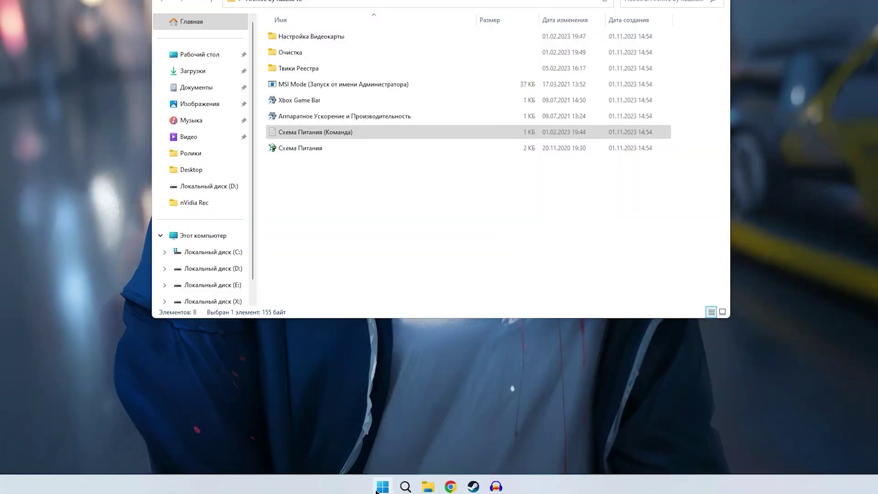
Step: Run powercfg -duplicatescheme e9a42b02-d5df-448d-aa00-03f14749eb61 in Windows PowerShell as administrator and close it
right_click(383, 486)
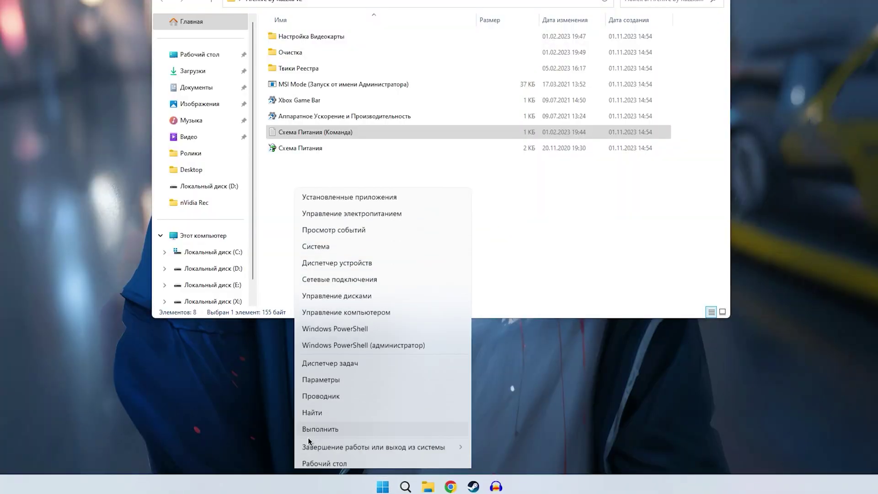
click(349, 340)
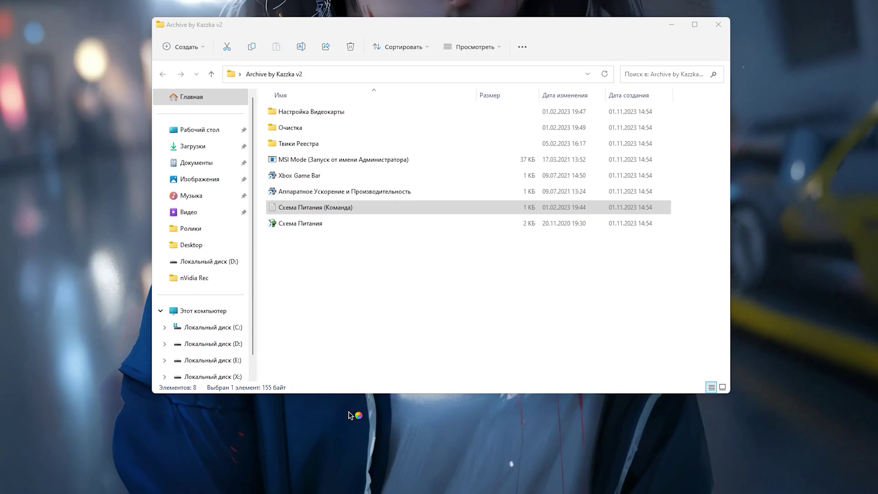
click(384, 320)
key(ctrl+v)
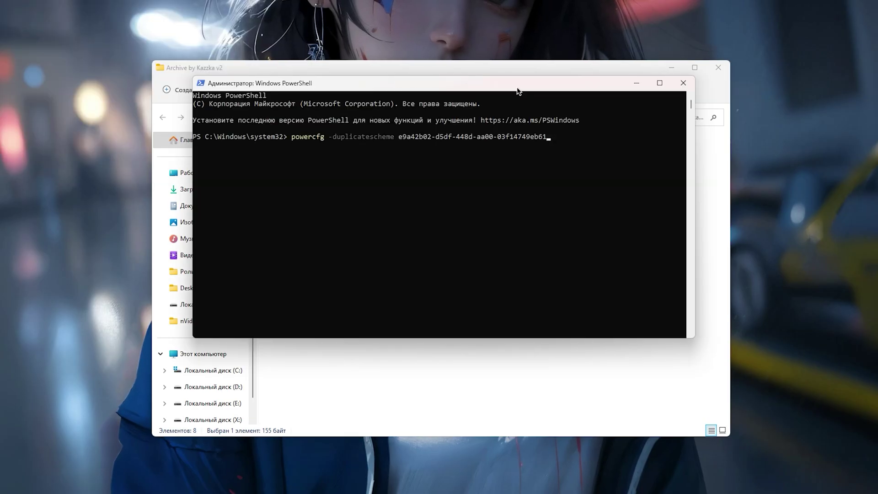
key(Return)
click(681, 84)
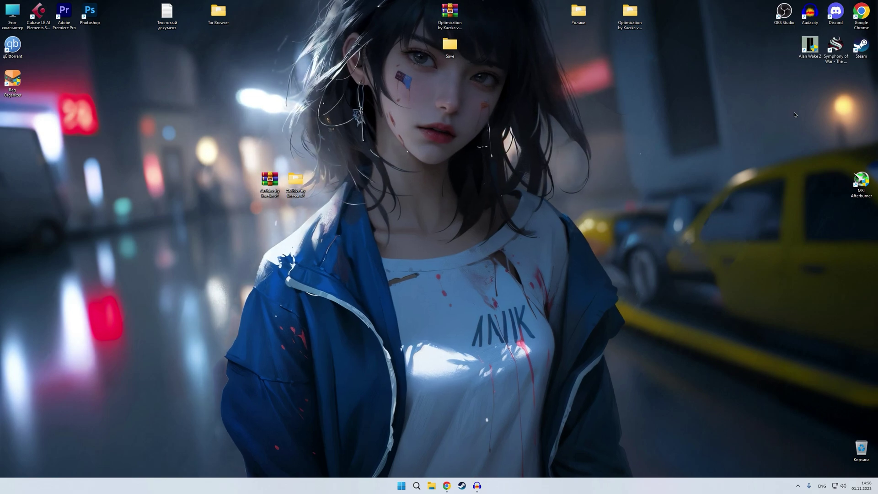
Step: Open the Alan Wake 2 install folder and disable fullscreen optimizations in the compatibility properties of the AlanWake2 executable
right_click(808, 43)
click(713, 87)
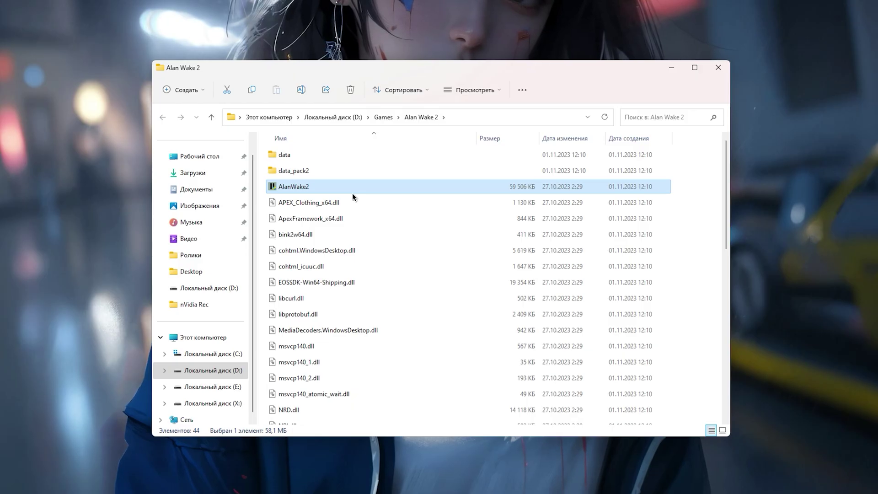
right_click(311, 189)
click(350, 322)
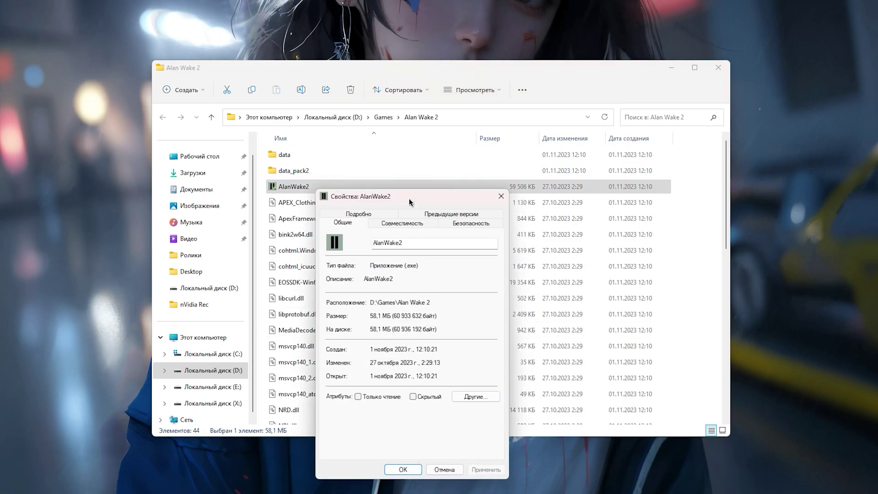
click(391, 160)
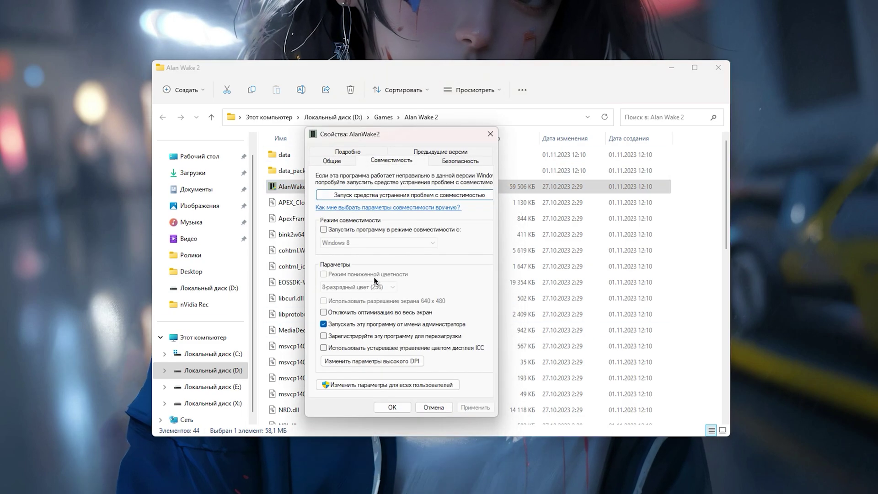
click(354, 311)
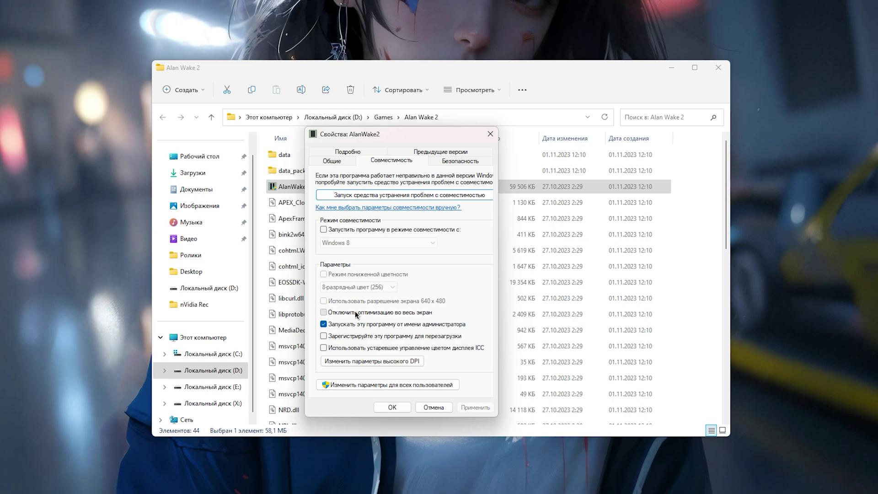
Step: Override AlanWake2's high DPI scaling behaviour with scaling performed by the application, and apply the compatibility changes
click(357, 364)
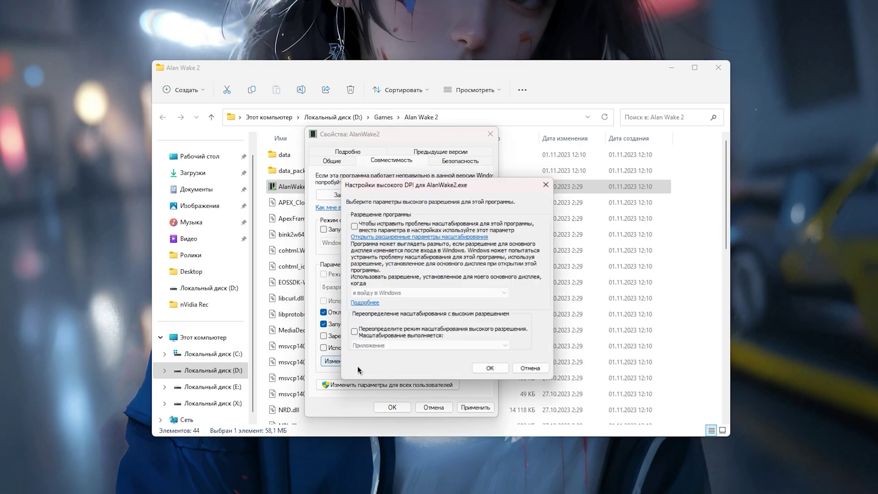
click(378, 336)
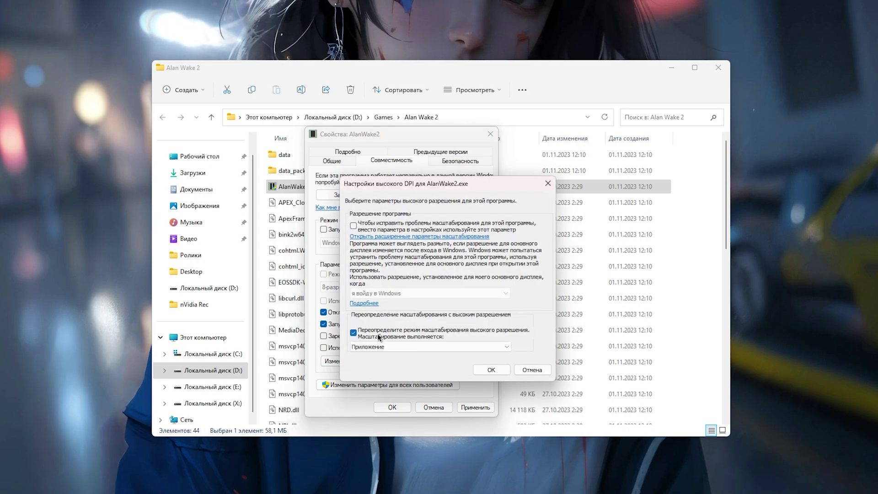
click(490, 370)
click(472, 407)
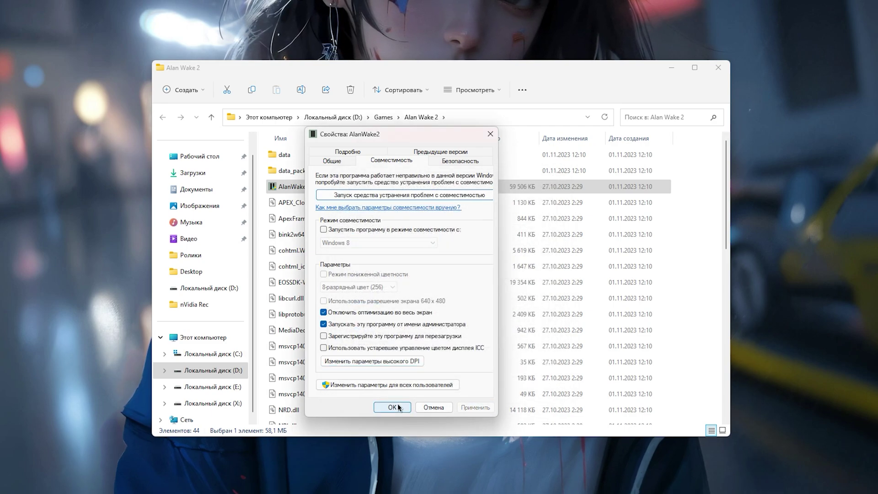
click(398, 407)
Step: Add AlanWake2 from D:\Games\Alan Wake 2 to the Windows graphics settings using the Аппаратное Ускорение и Производительность shortcut
key(alt+d)
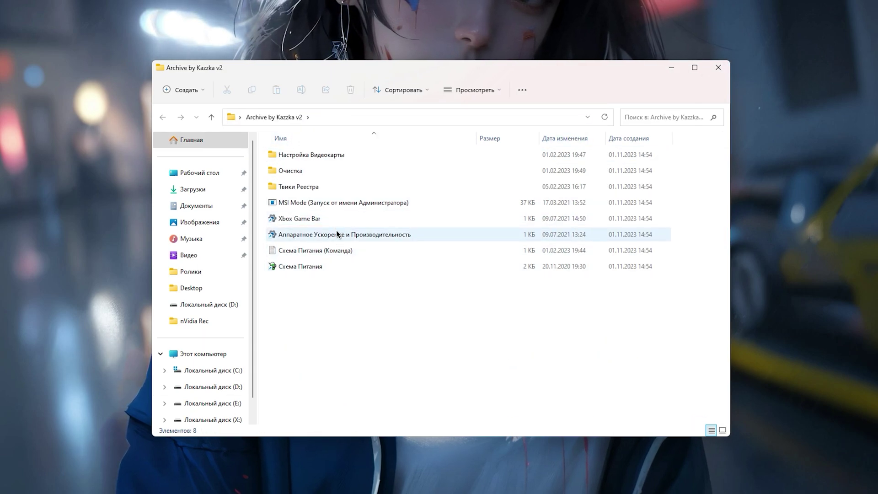
double_click(340, 237)
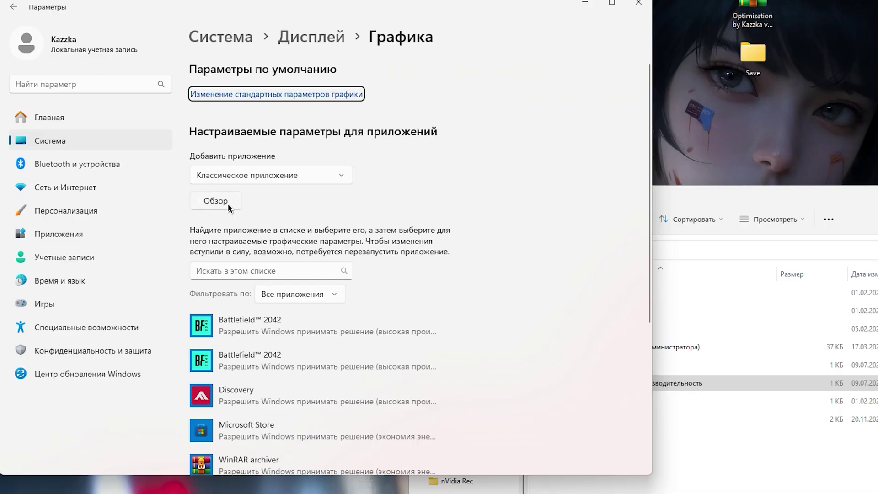
click(222, 201)
click(492, 28)
key(ctrl+v)
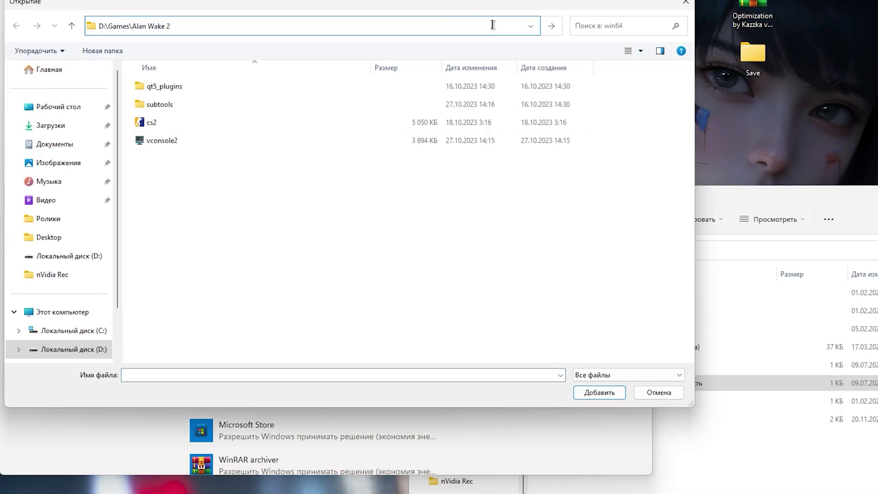
key(Return)
click(215, 122)
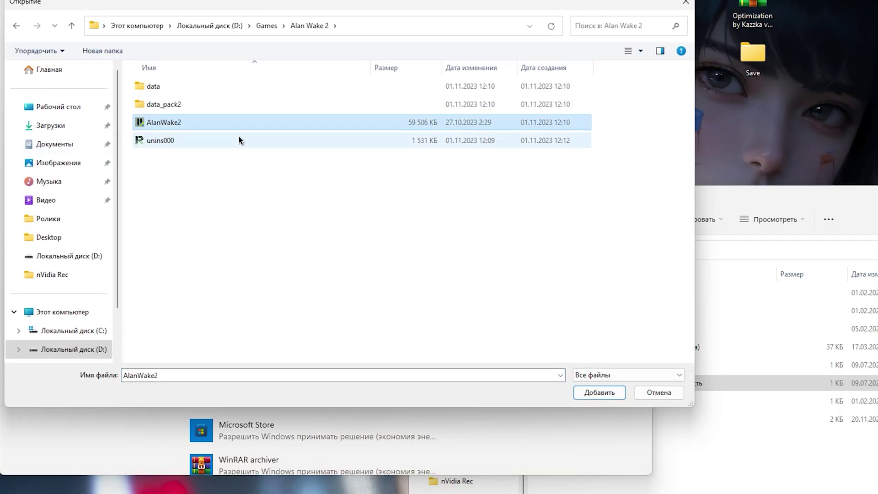
click(607, 395)
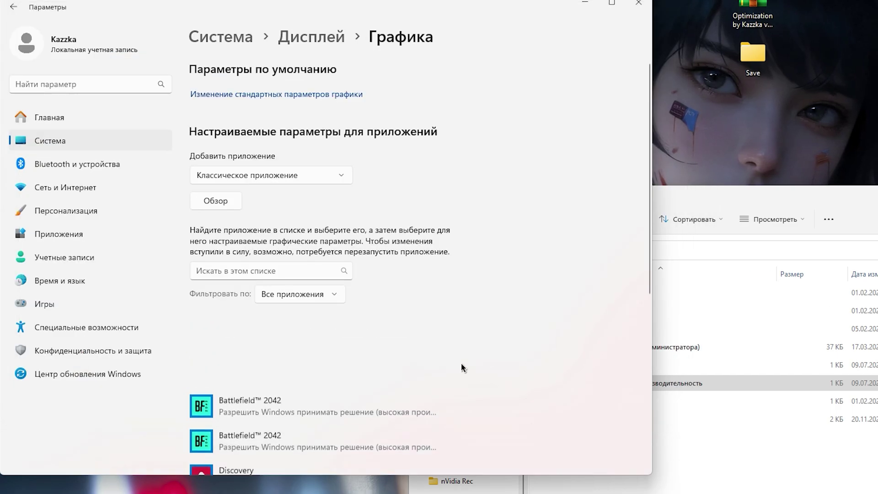
Step: Set AlanWake2's graphics preference to Высокая производительность and save it
click(358, 374)
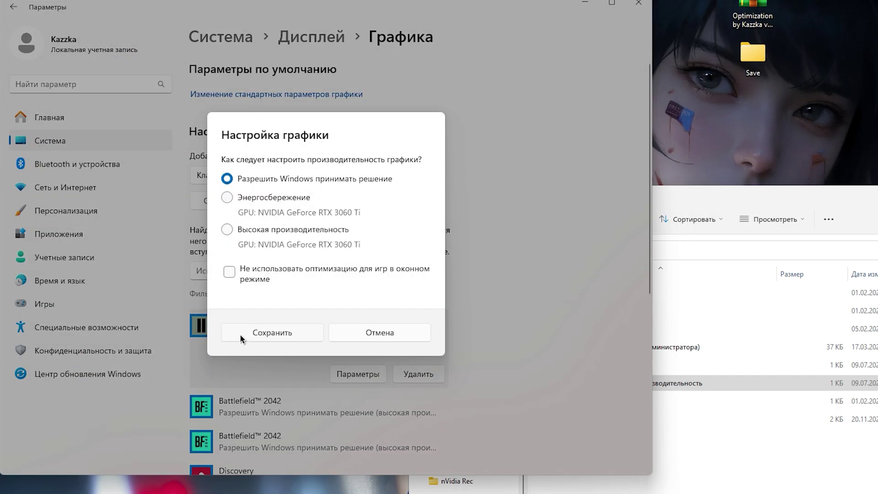
click(283, 233)
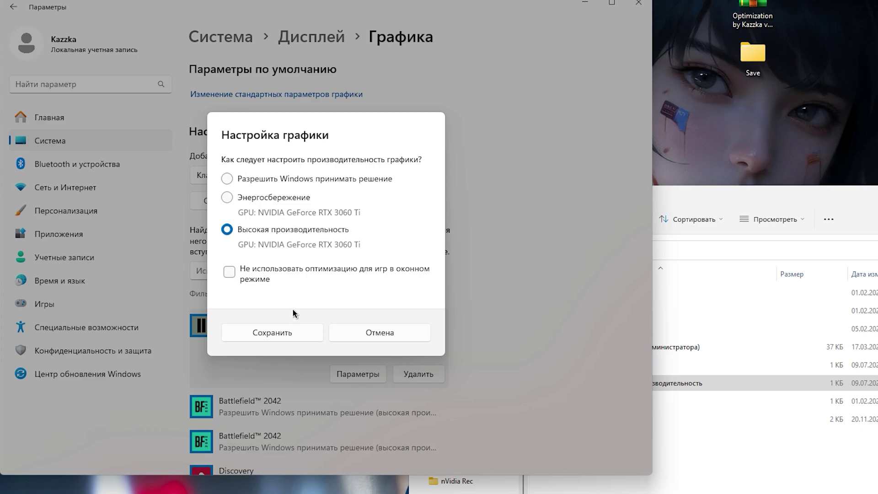
click(272, 332)
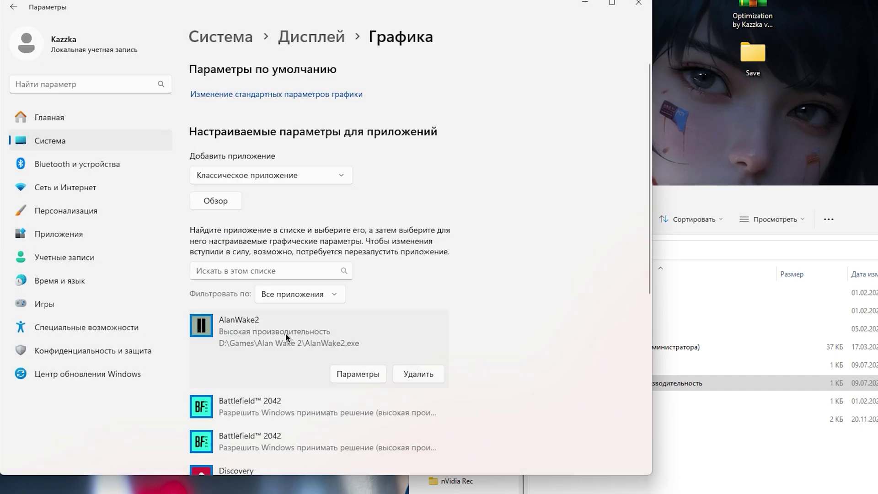
Step: Turn on hardware-accelerated GPU scheduling in the default graphics settings
click(330, 99)
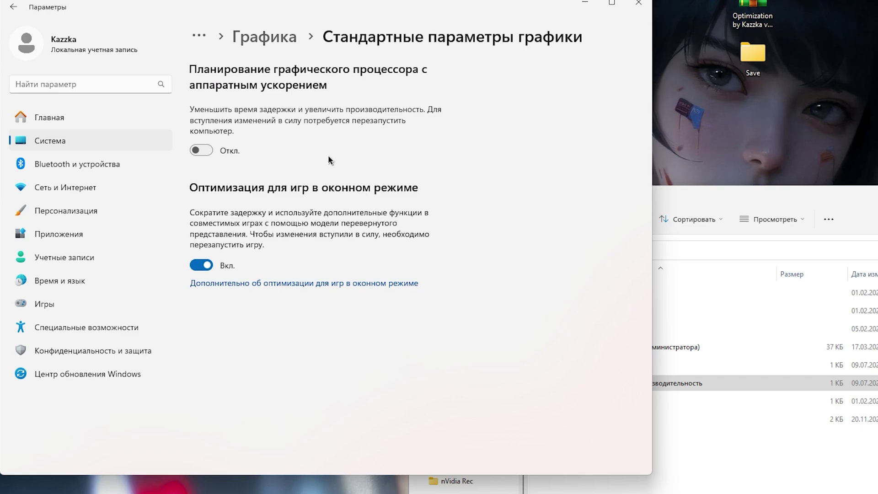
click(201, 151)
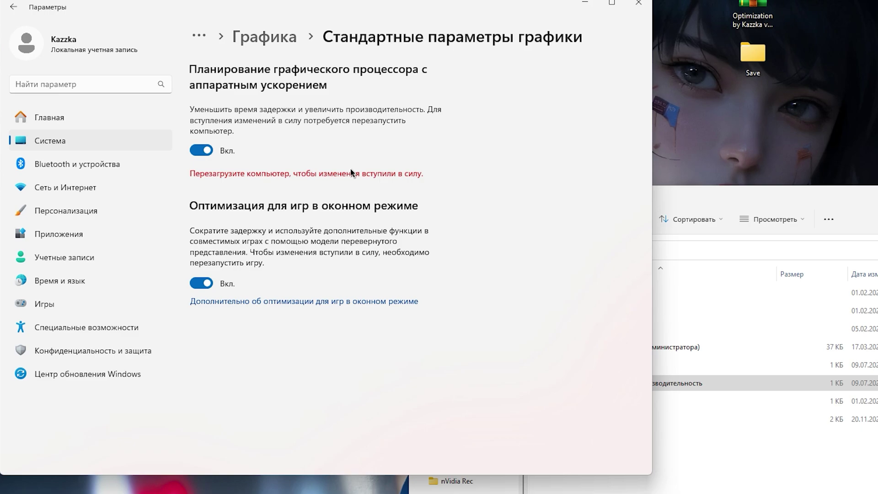
Step: Toggle hardware-accelerated GPU scheduling in the default graphics settings
click(201, 151)
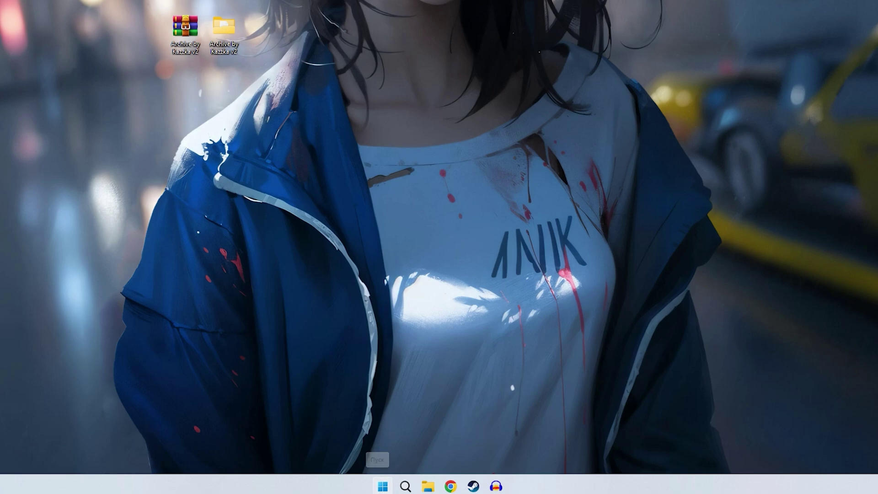
Step: Open Device Manager and bring up the available actions for Высокоточный таймер событий under Системные устройства
right_click(382, 485)
click(371, 257)
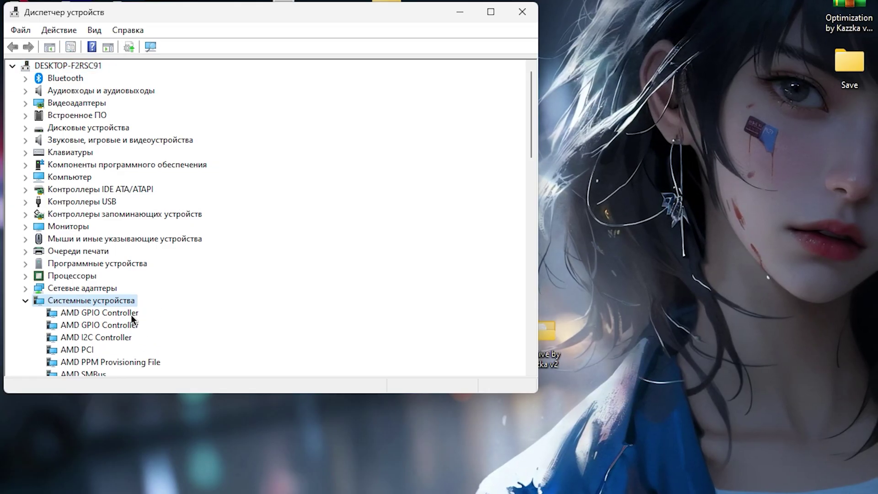
scroll(106, 219, down, 4)
scroll(106, 214, down, 1)
click(117, 309)
scroll(117, 307, down, 1)
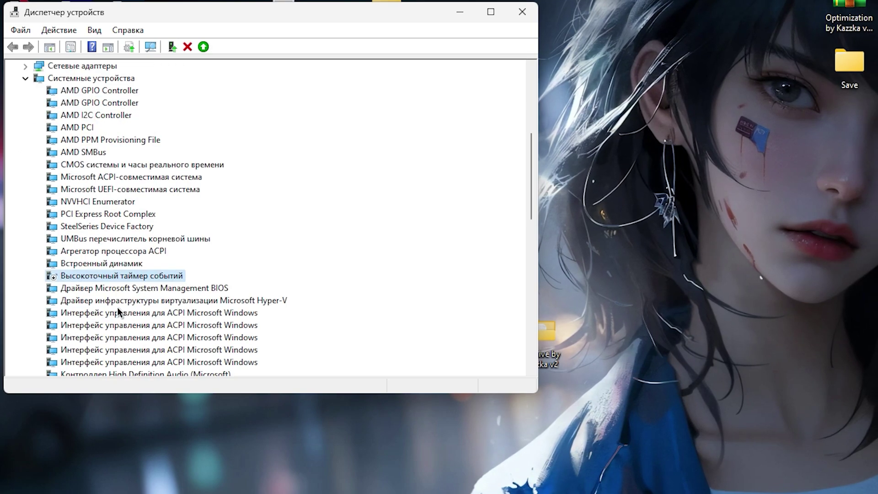
right_click(122, 272)
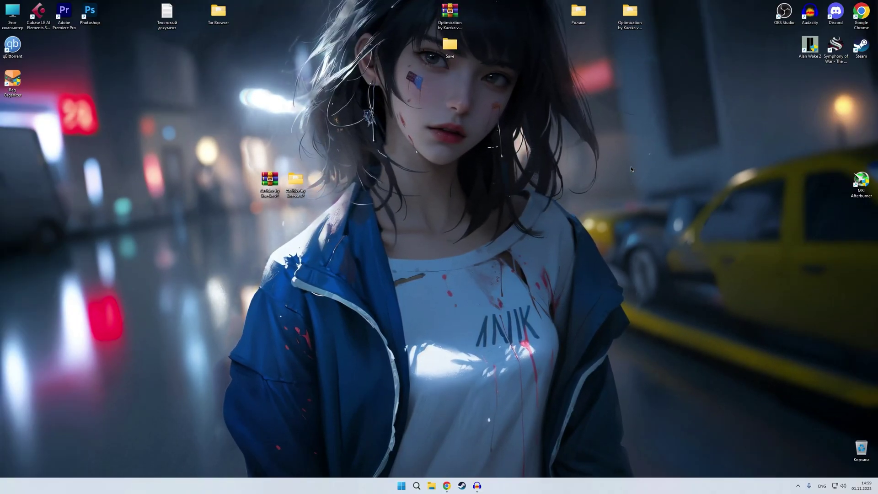
Step: Open the Настройка Видеокарты folder inside the Archive by Kazzka v2 folder on the desktop
double_click(305, 191)
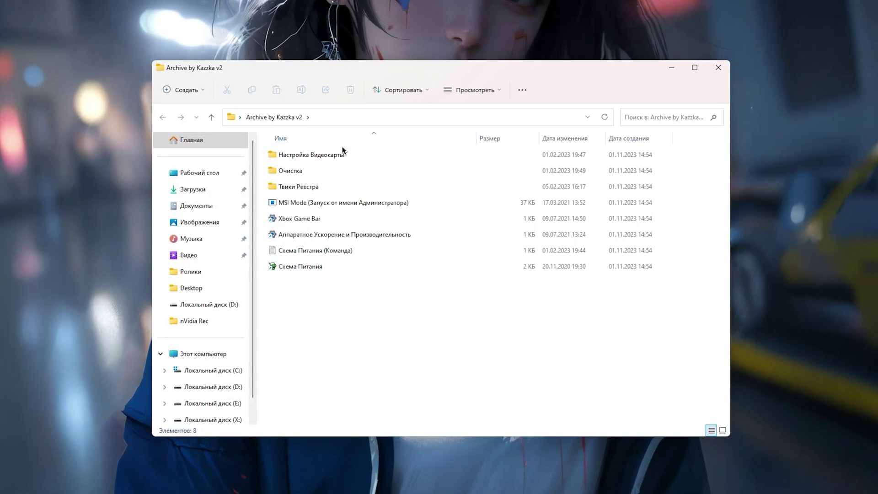
click(372, 192)
double_click(335, 155)
drag(325, 160, 335, 247)
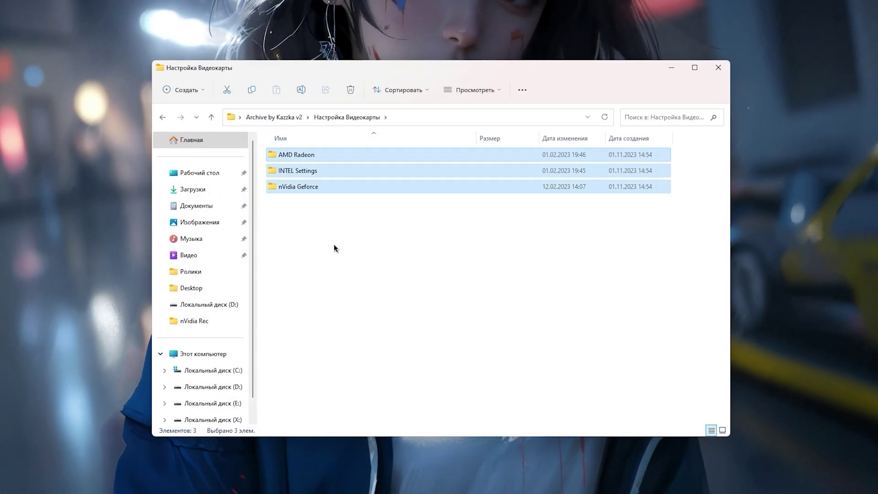
click(335, 247)
Step: Open the nVidia Geforce folder and show its contents as large icons
click(320, 172)
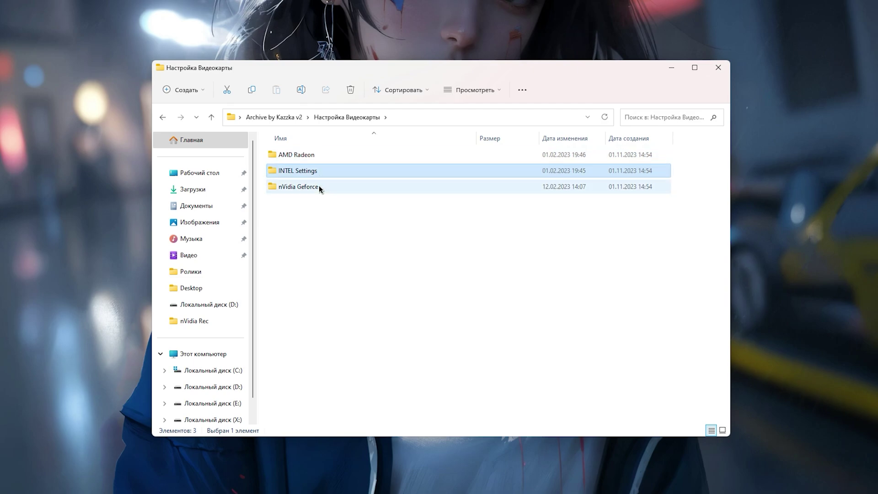
click(319, 188)
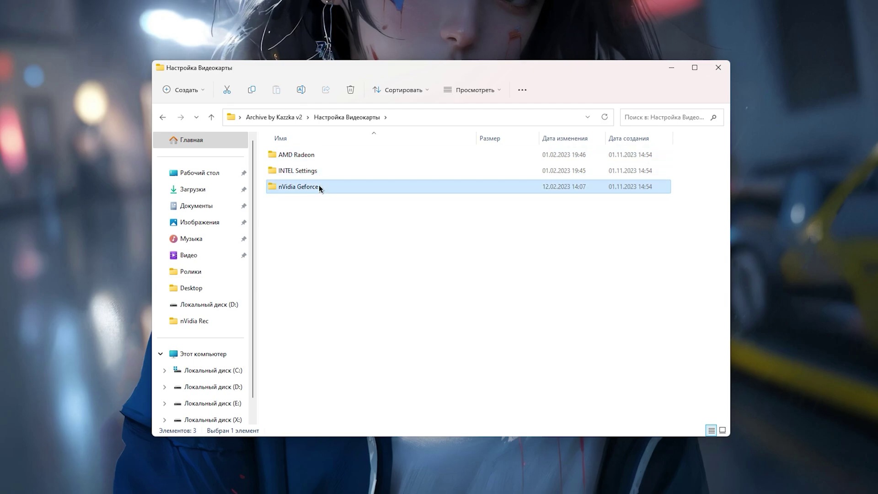
double_click(320, 185)
key(ctrl+shift+2)
click(297, 187)
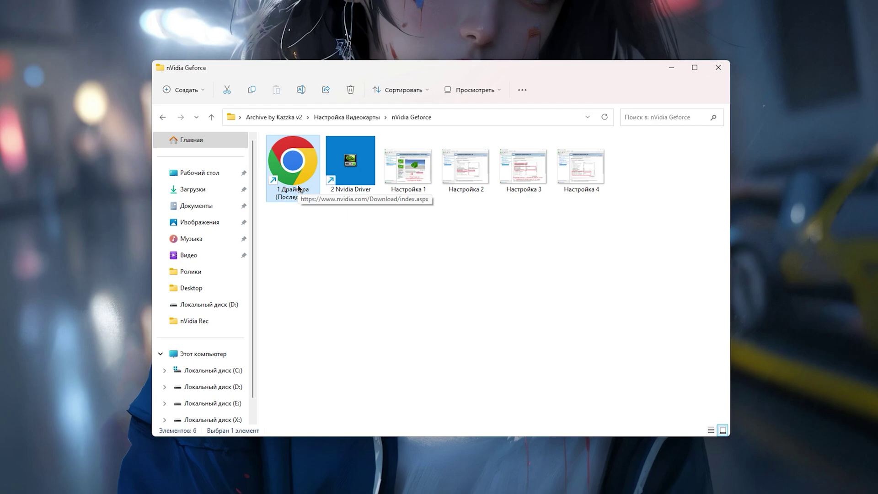
click(401, 220)
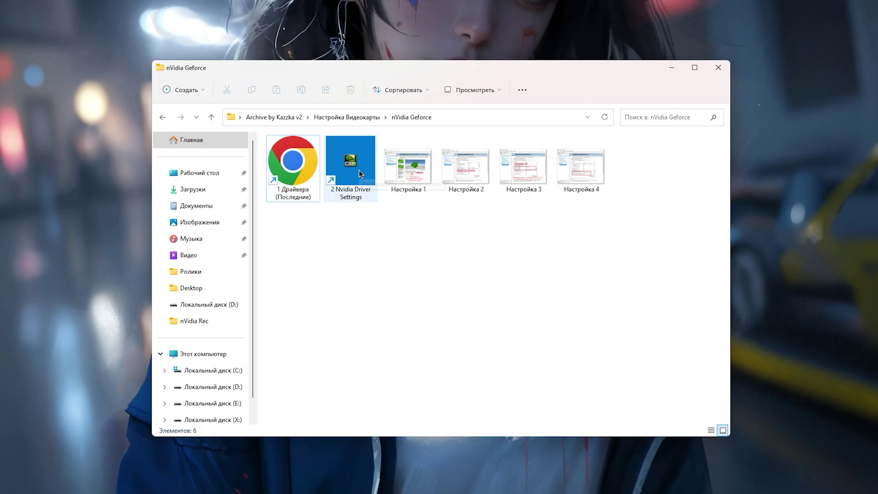
Step: Look through the reference images from Настройка 1 to Настройка 4 and close the image viewer
double_click(407, 172)
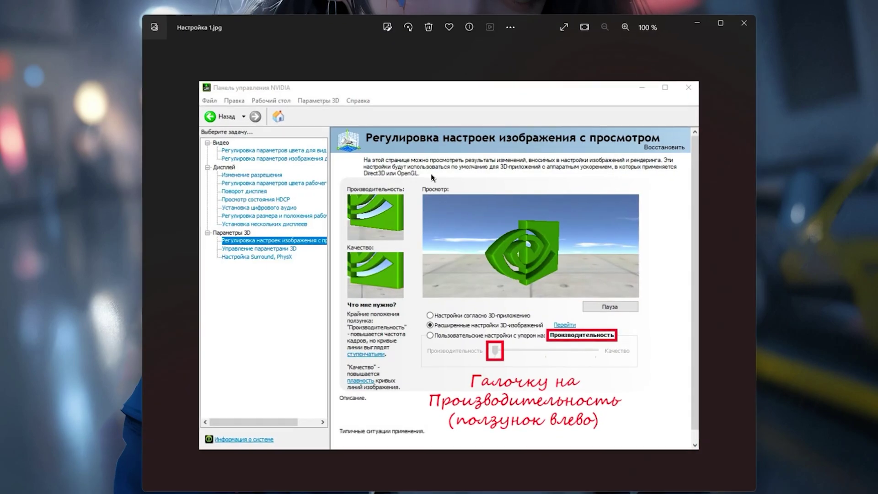
click(750, 274)
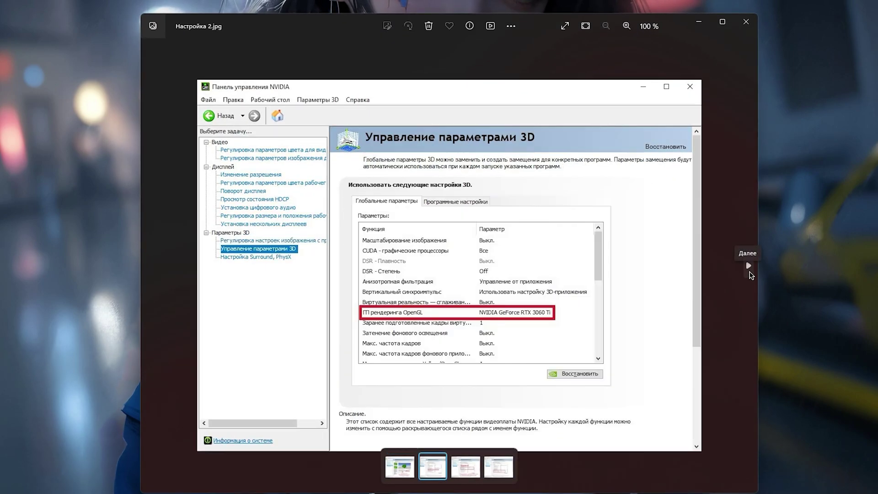
click(750, 274)
click(750, 275)
click(747, 26)
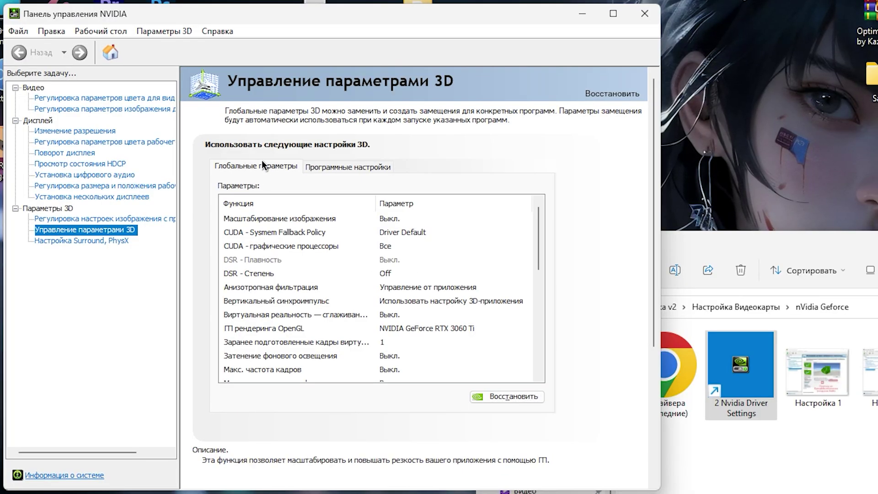
Step: In NVIDIA Control Panel's program-specific 3D settings, add AlanWake2 from D:\Games\Alan Wake 2
click(328, 166)
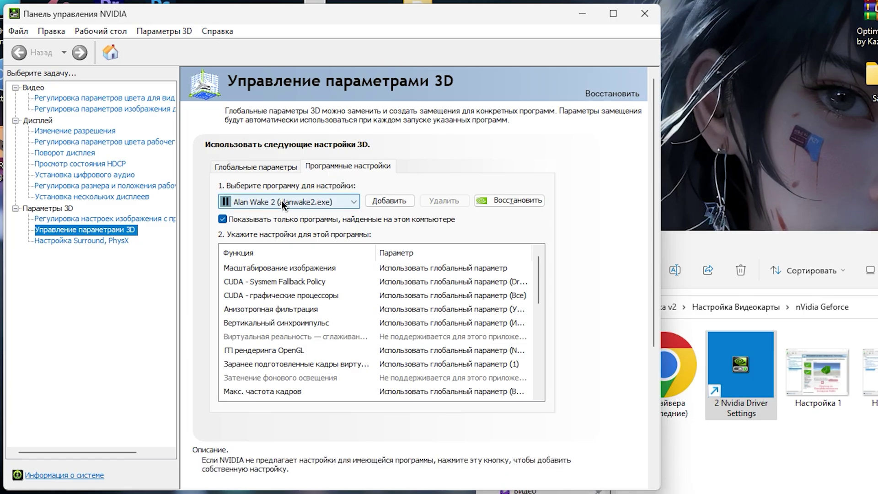
click(377, 205)
click(459, 371)
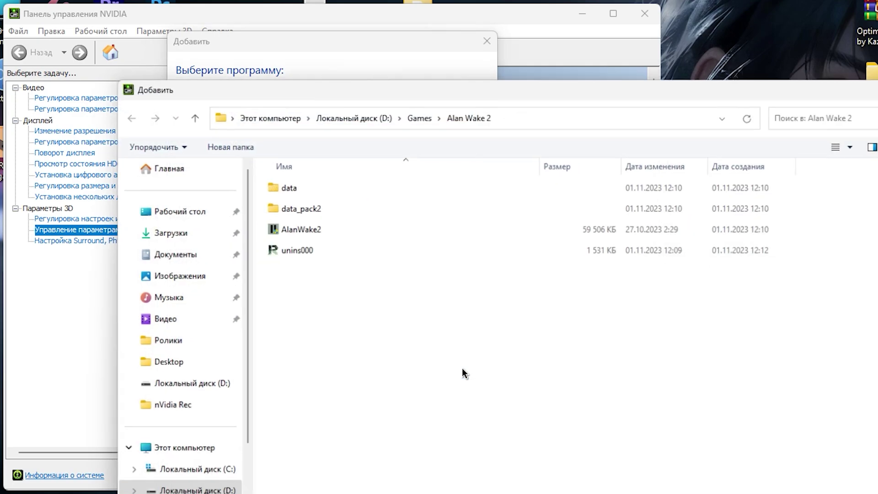
click(344, 232)
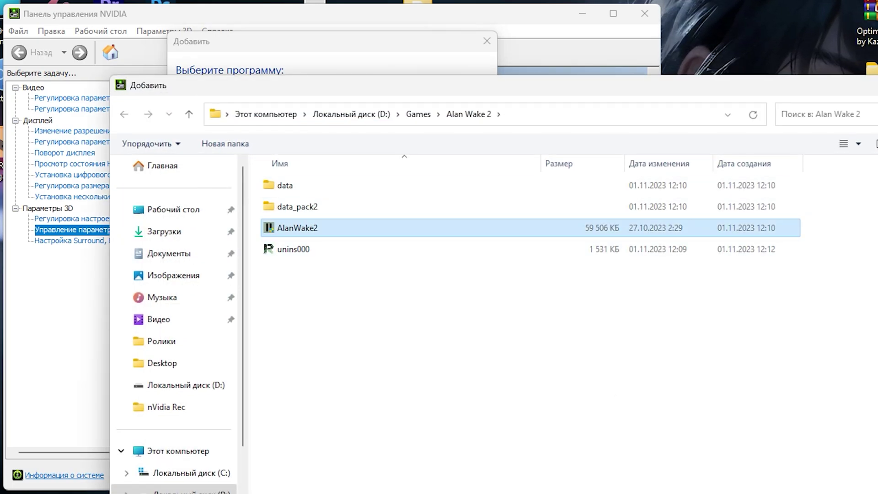
key(Return)
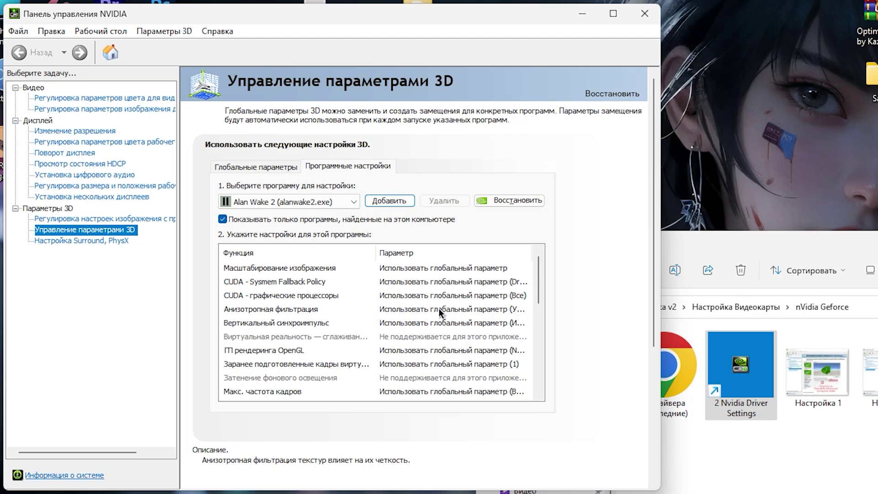
Step: Set Alan Wake 2's Анизотропная фильтрация to the global parameter (Управление от приложения) and Вертикальный синхроимпульс to Выкл
click(438, 308)
click(418, 307)
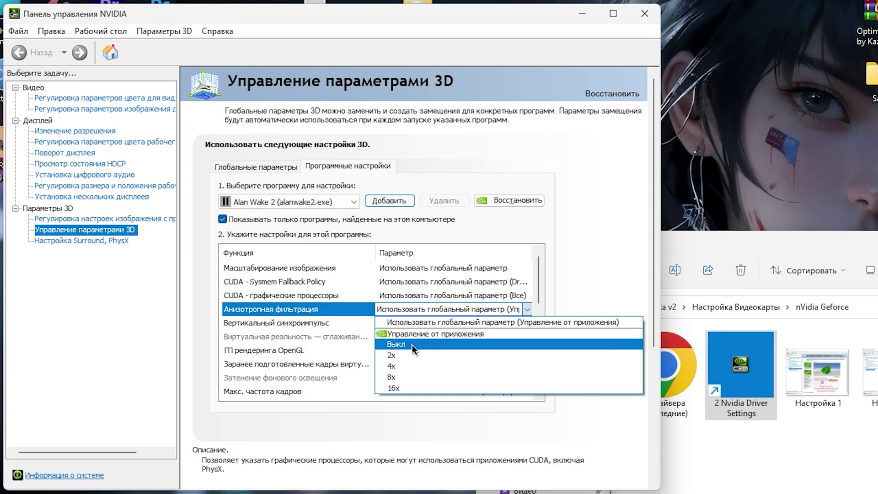
click(443, 321)
double_click(442, 322)
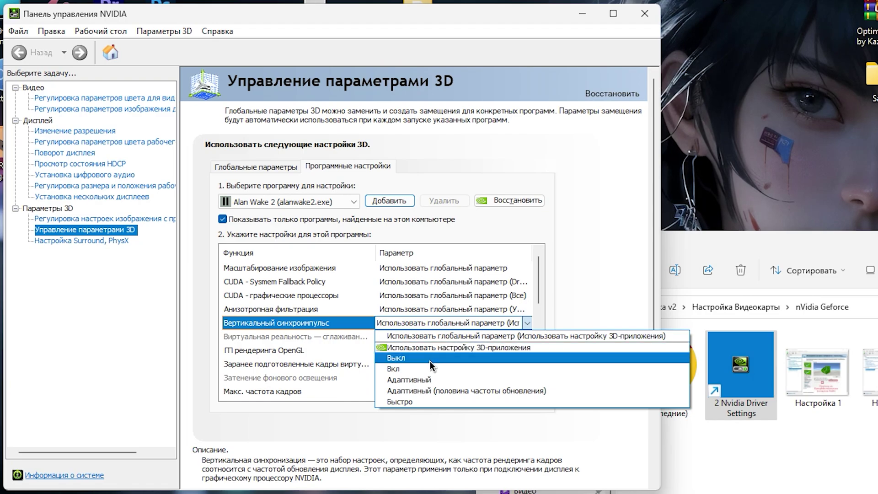
click(449, 359)
Step: Set ГП рендеринга OpenGL to NVIDIA GeForce RTX 3060 Ti and the pre-rendered virtual reality frames to 1
scroll(450, 320, down, 2)
double_click(451, 282)
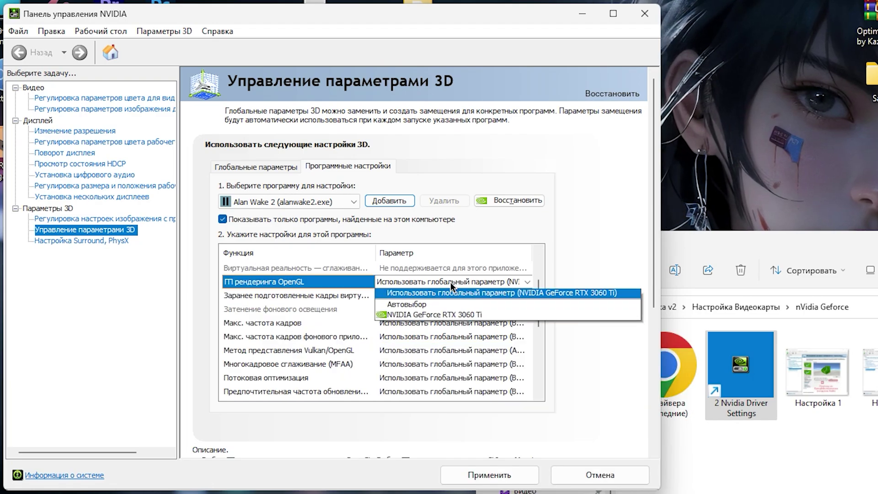
click(445, 317)
scroll(443, 314, up, 2)
scroll(445, 317, down, 1)
double_click(425, 322)
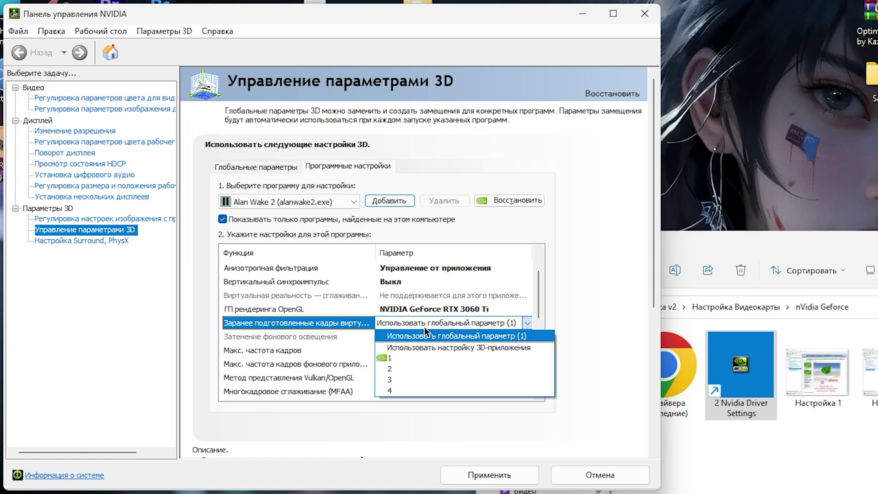
click(425, 357)
Step: Set Метод представления Vulkan/OpenGL to Использовать цепочку буферов DXGI and the preferred refresh rate to Высшая доступная
scroll(480, 351, up, 1)
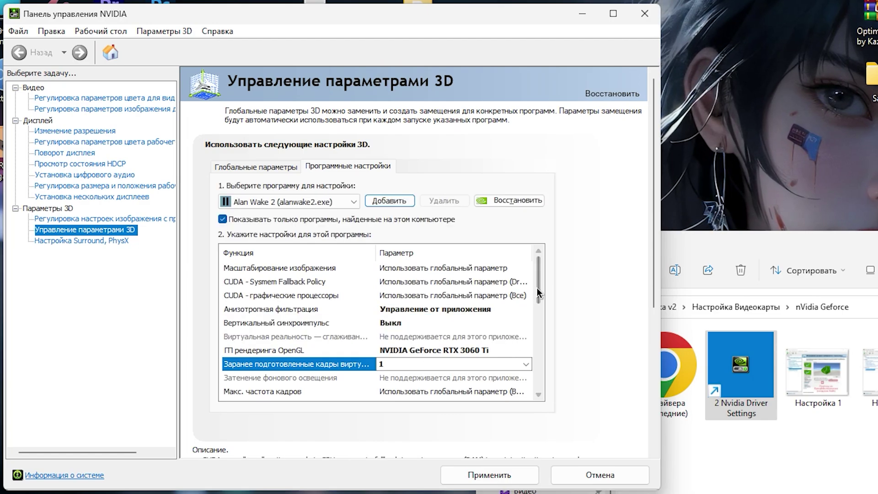
scroll(284, 336, down, 2)
double_click(404, 339)
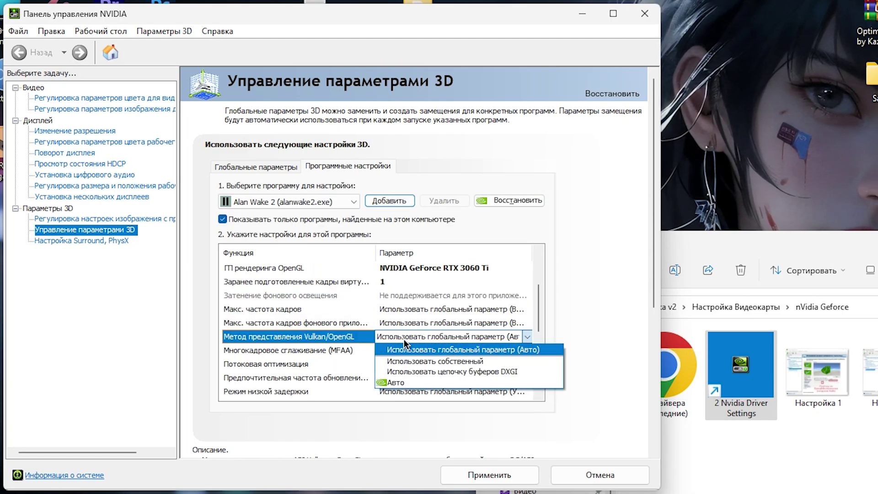
click(421, 372)
scroll(419, 348, down, 2)
double_click(416, 309)
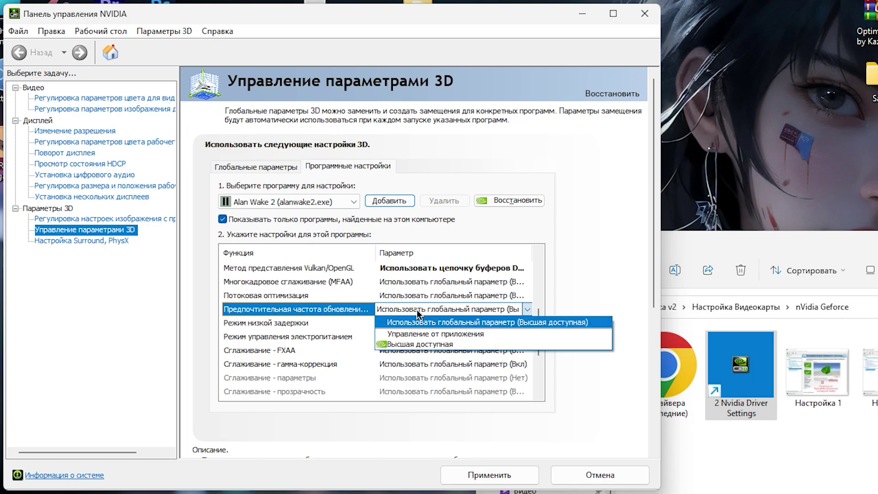
click(421, 345)
Step: Set Режим низкой задержки to Выкл. and Режим управления электропитанием to Предпочтителен режим максимальной производительности
scroll(421, 338, down, 1)
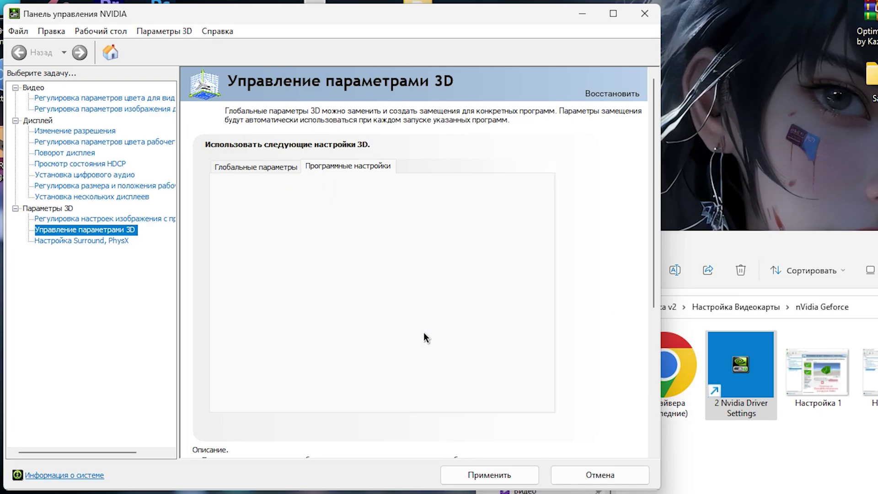
double_click(419, 281)
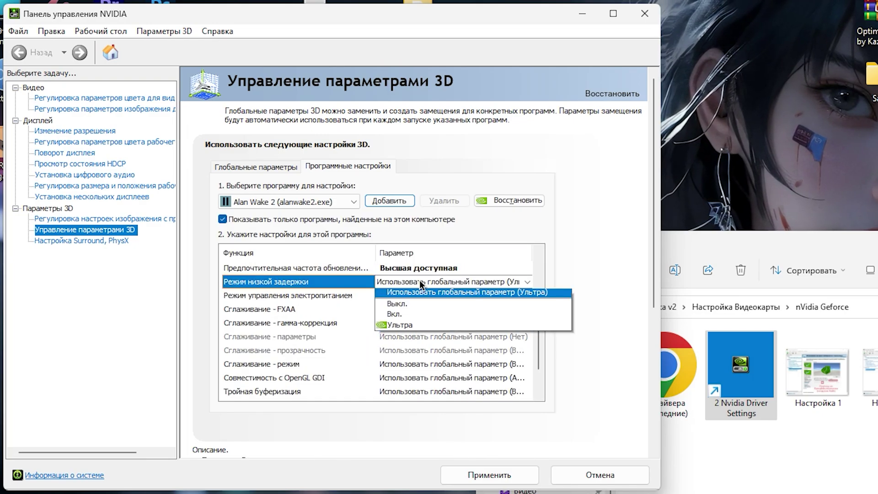
click(432, 309)
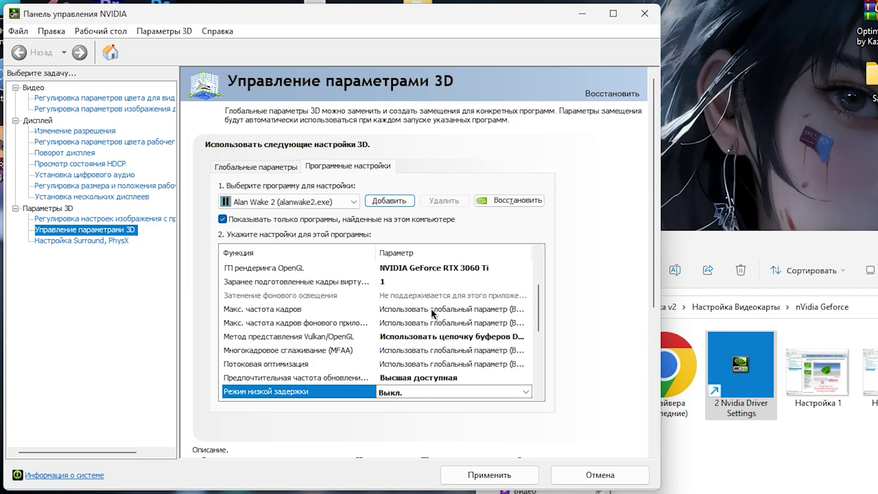
double_click(422, 319)
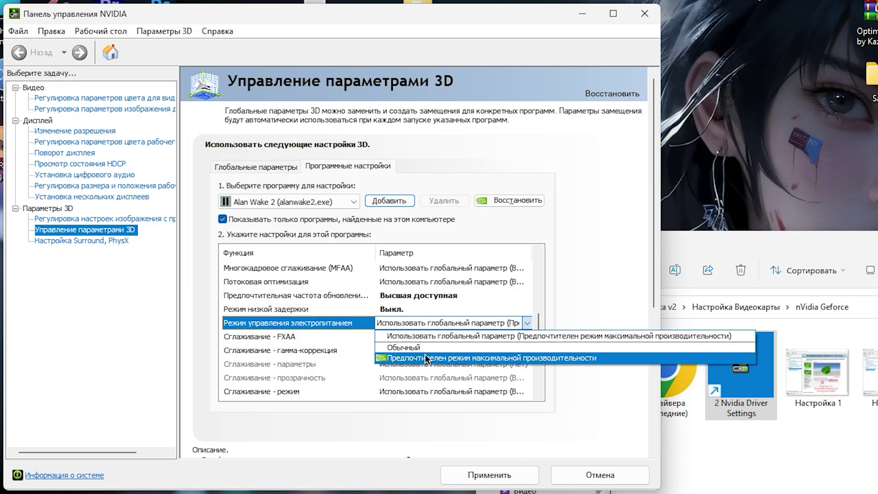
click(424, 358)
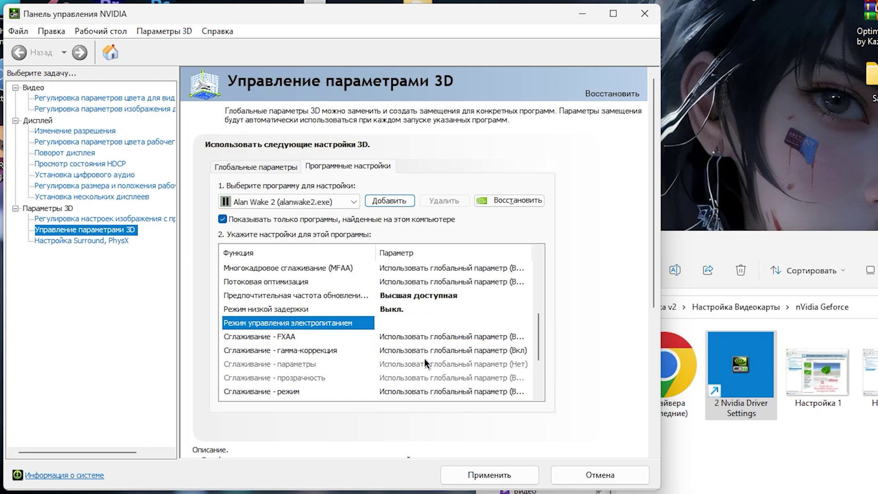
Step: Set Совместимость с OpenGL GDI to Приоритет производительности and the texture filtering quality to Высокая производительность
scroll(413, 330, down, 3)
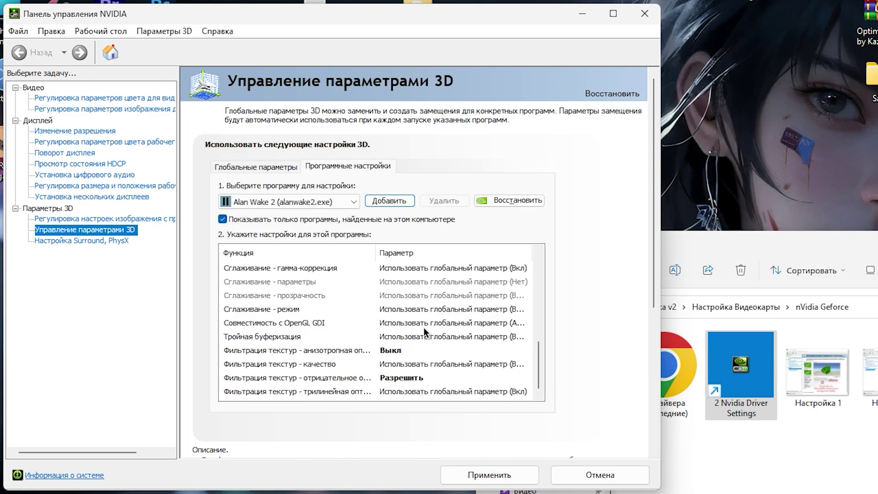
double_click(424, 327)
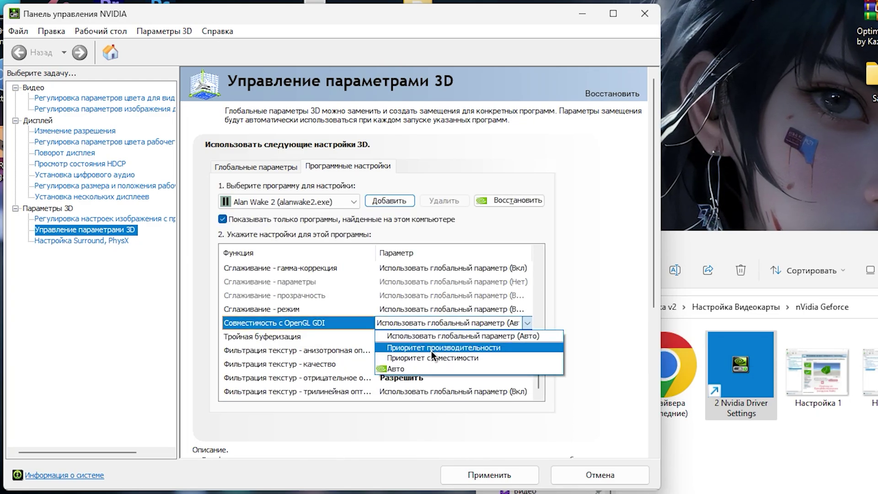
click(431, 351)
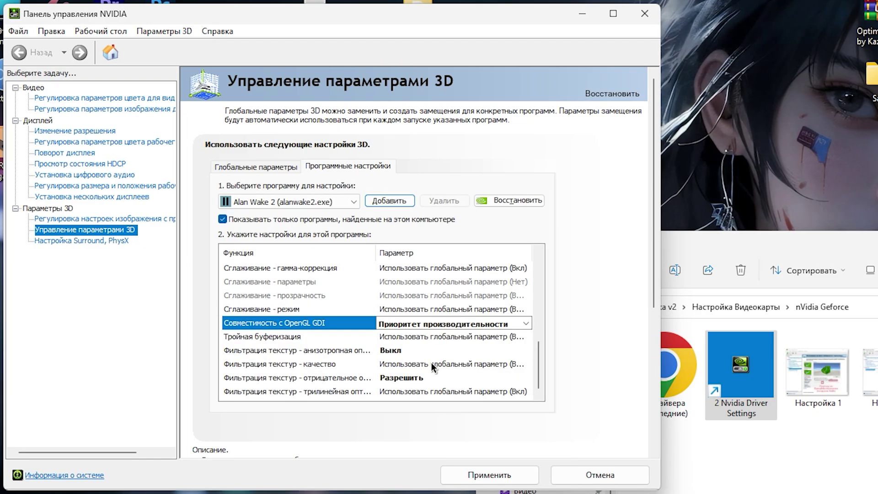
double_click(431, 362)
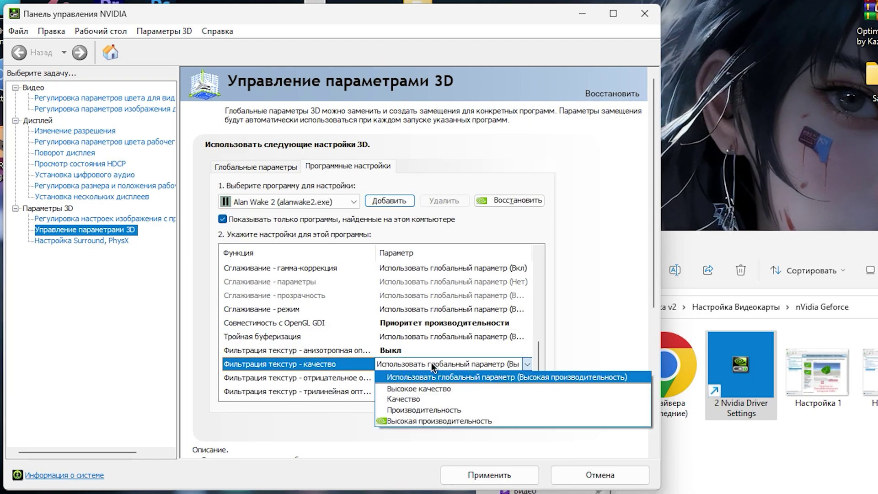
click(434, 418)
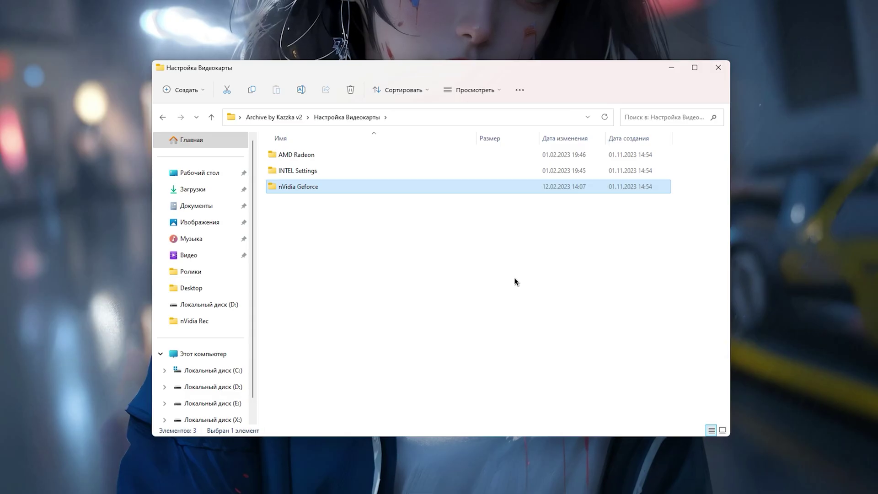
Step: Open the AMD Radeon folder in Настройка Видеокарты and show its contents as large icons
double_click(359, 160)
key(ctrl+shift+2)
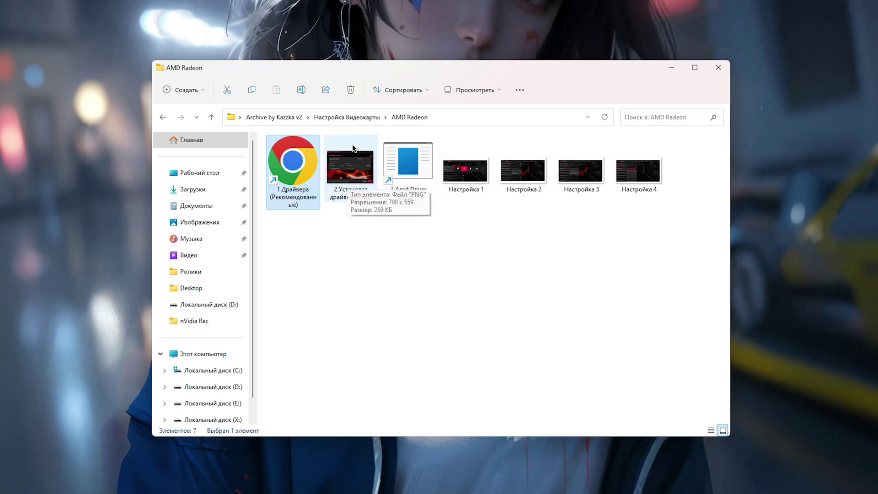
Step: Examine the enlarged AMD driver installation image in the AMD Radeon folder and close it
double_click(341, 194)
scroll(350, 248, up, 2)
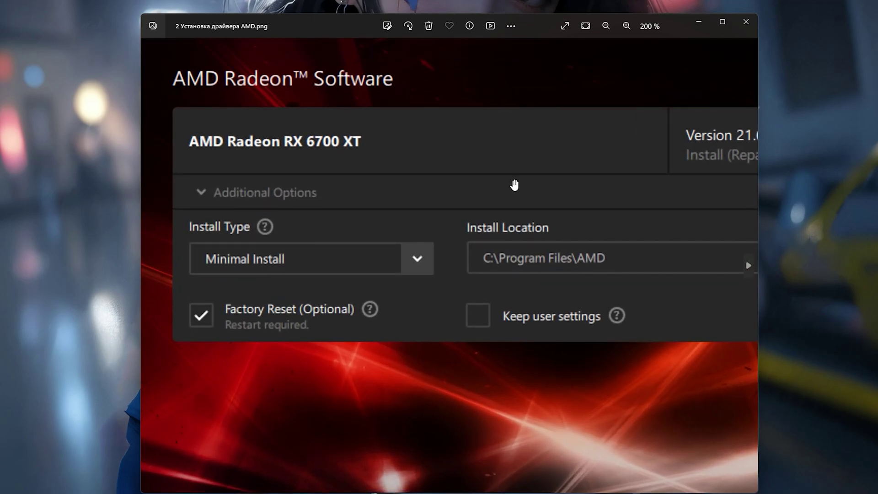
click(746, 21)
click(408, 188)
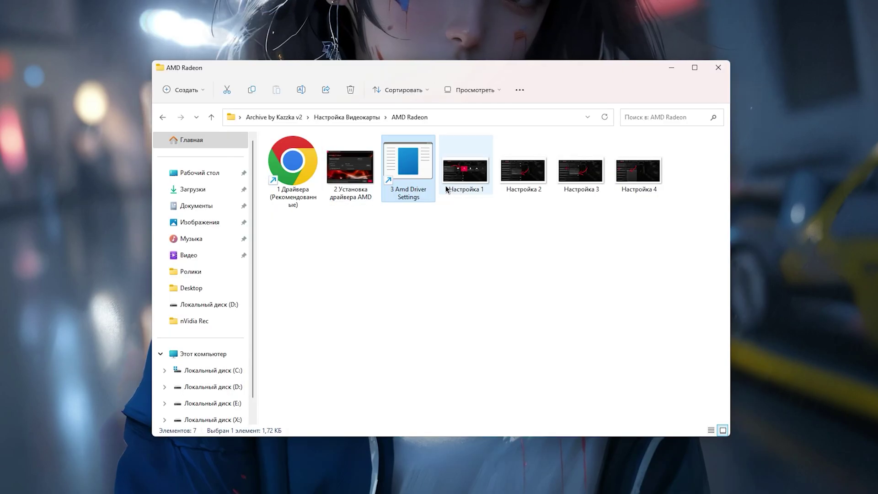
drag(473, 220, 578, 253)
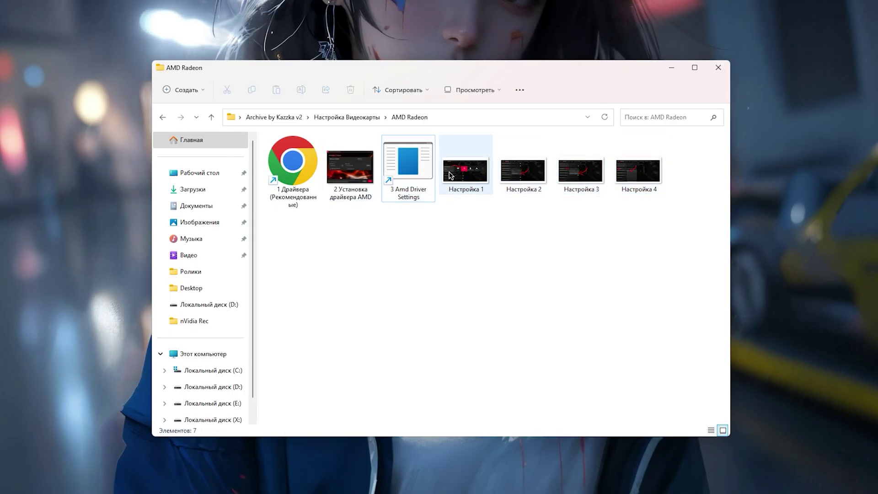
Step: Open the INTEL Settings folder in Настройка Видеокарты, show its contents as large icons, and return to the parent folder
click(352, 118)
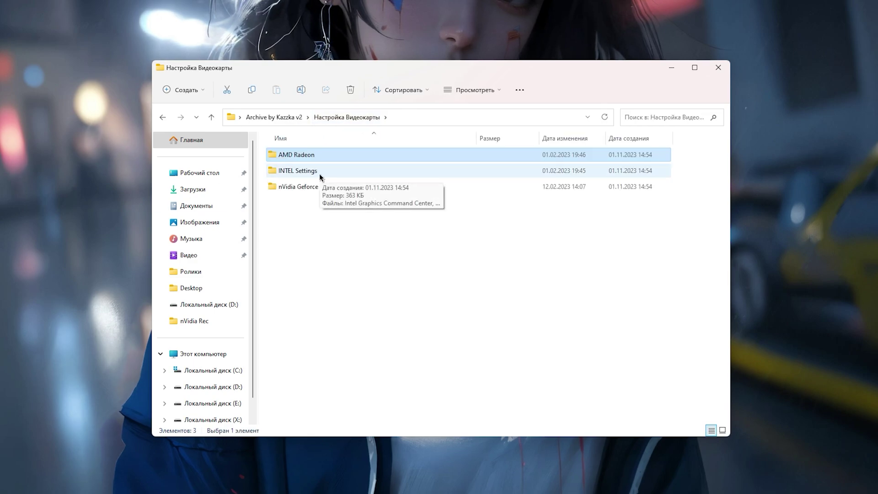
click(319, 176)
double_click(319, 174)
drag(310, 241, 404, 218)
right_click(403, 218)
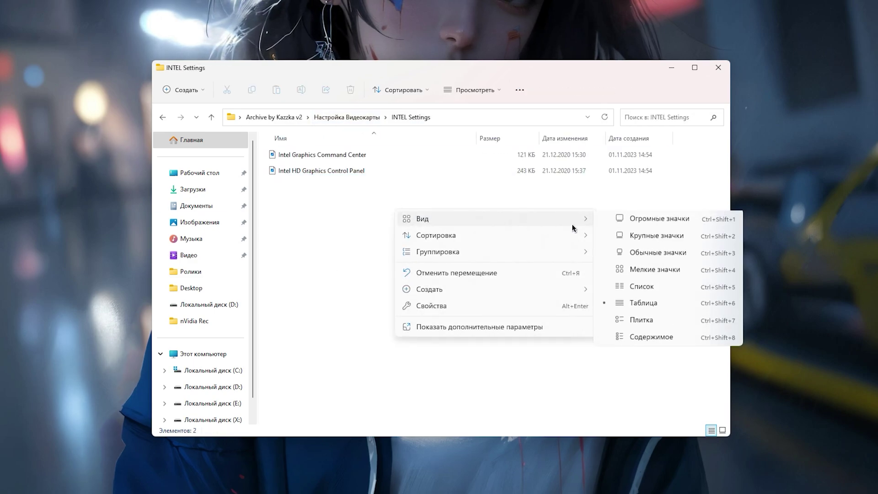
key(Escape)
key(ctrl+shift+2)
drag(296, 243, 411, 137)
click(550, 245)
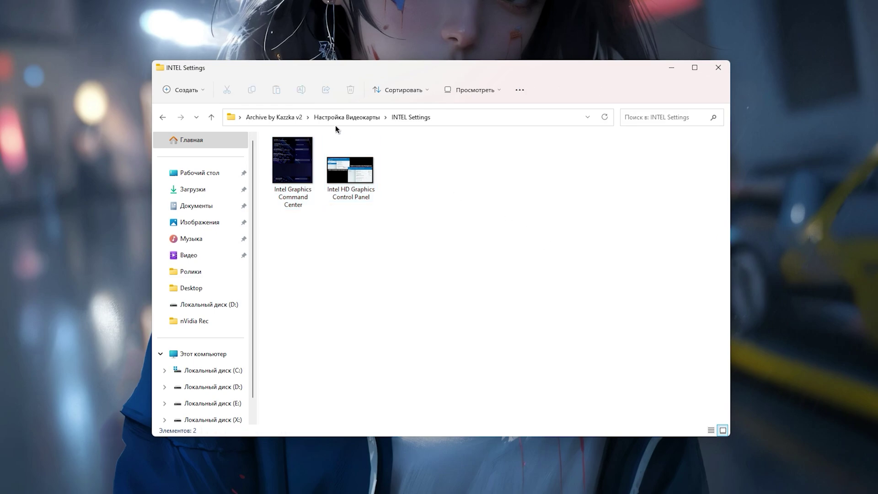
click(338, 118)
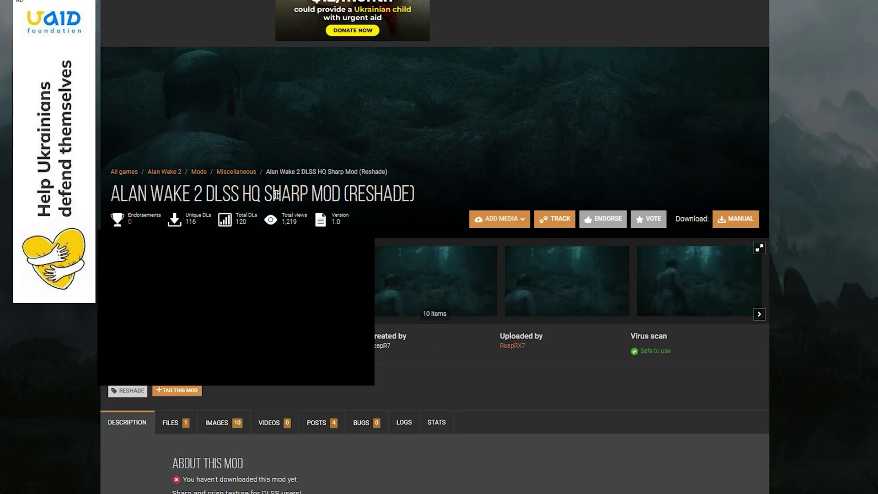
Step: Look at the Alan Wake 2 DLSS HQ Sharp Mod (Reshade) page and its comparison screenshots, and close the browser
drag(112, 193, 267, 191)
click(349, 202)
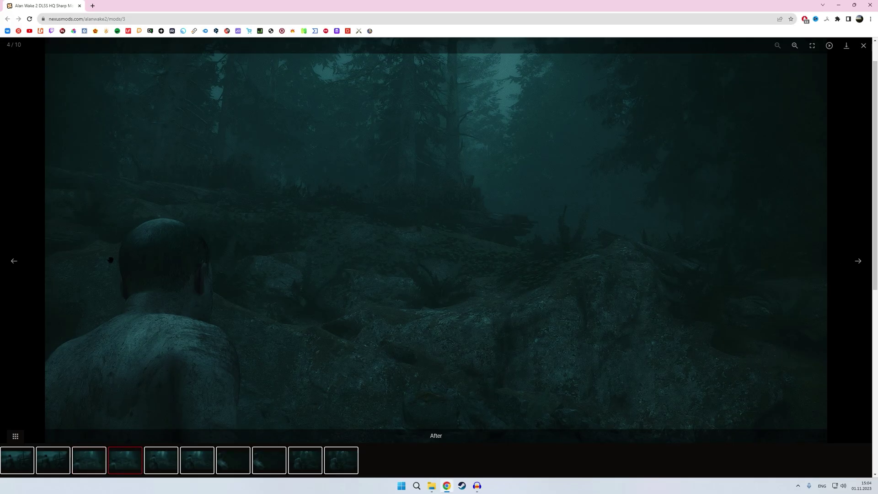
click(15, 261)
click(870, 5)
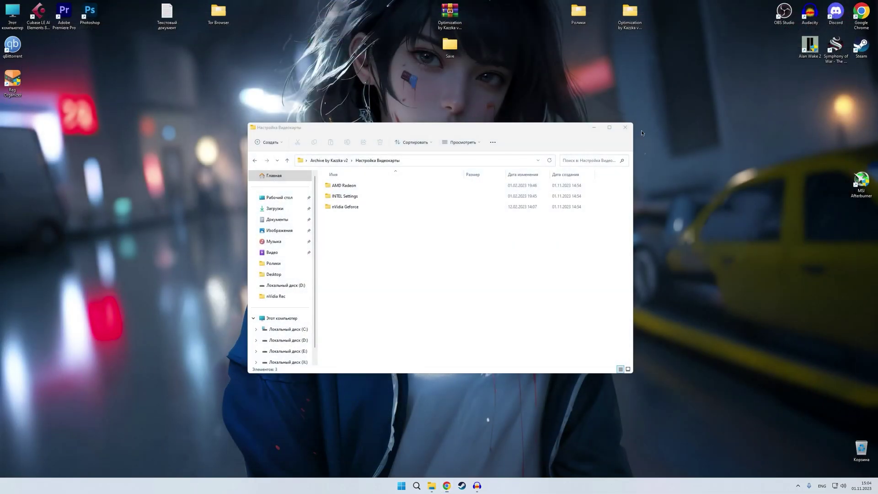
Step: Open NVIDIA GeForce Experience, review its general settings including image scaling, and close it
click(798, 485)
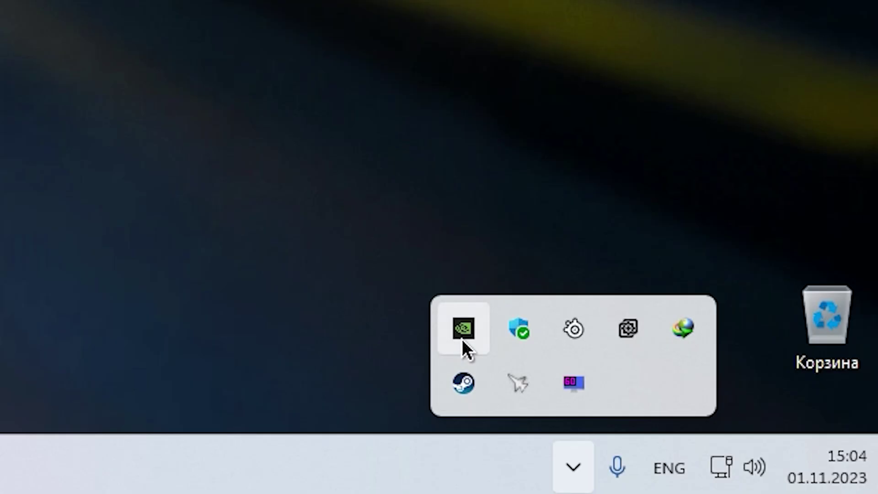
right_click(462, 338)
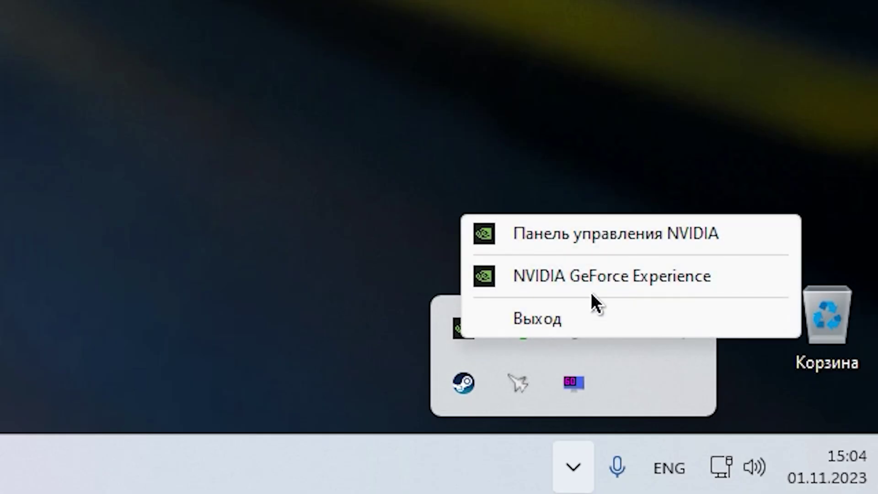
click(556, 284)
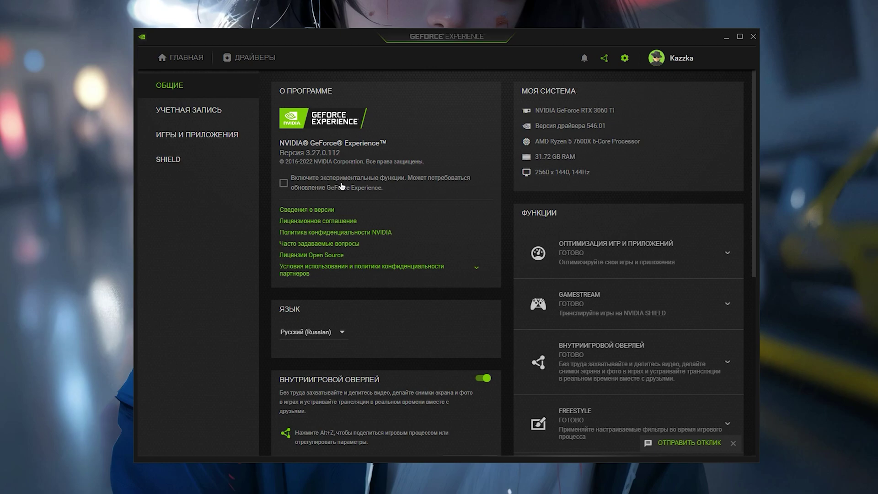
scroll(386, 192, down, 7)
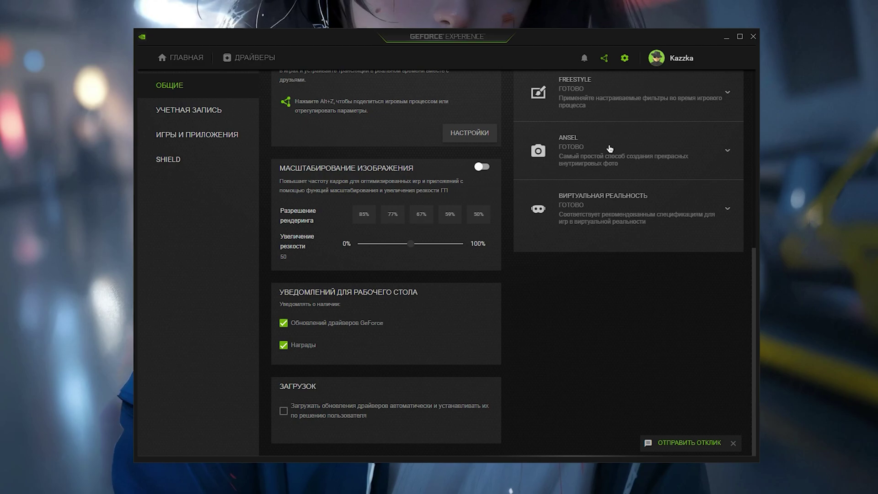
click(759, 36)
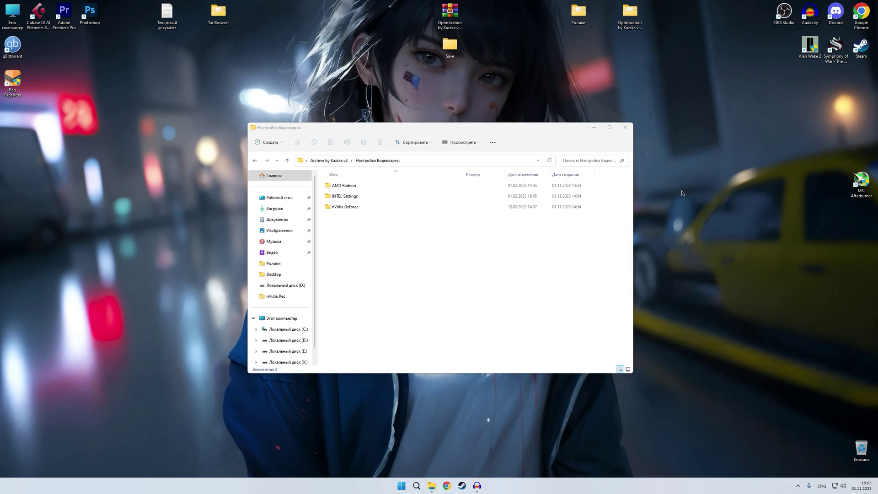
Step: From the Очистка folder, permanently delete all items in C:\Windows\Temp, cancelling at the file in use, and return to Очистка
key(alt+Up)
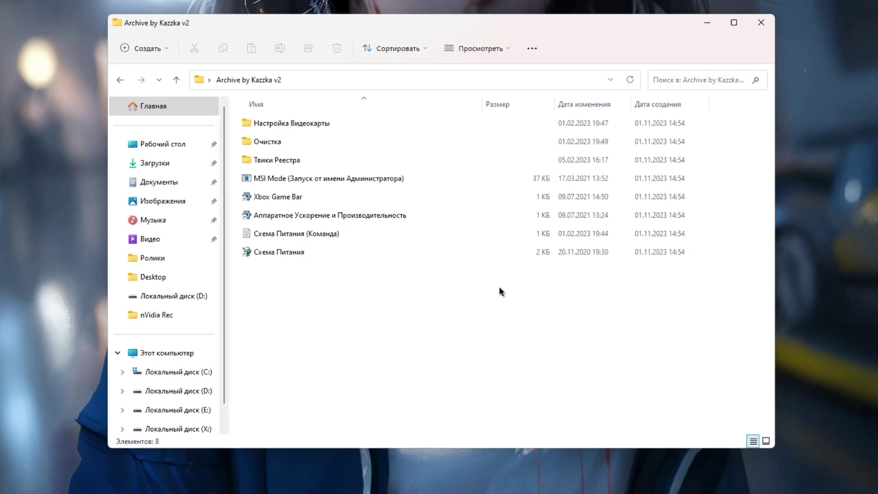
double_click(353, 197)
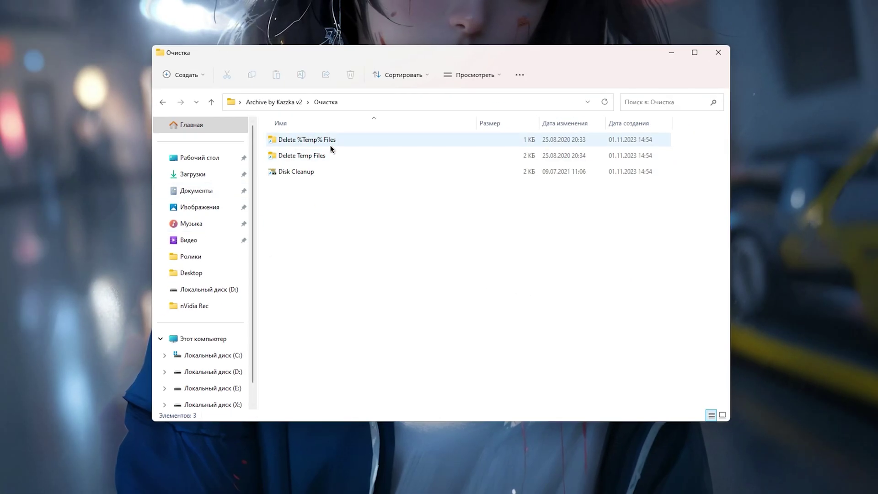
double_click(329, 145)
drag(300, 266, 488, 189)
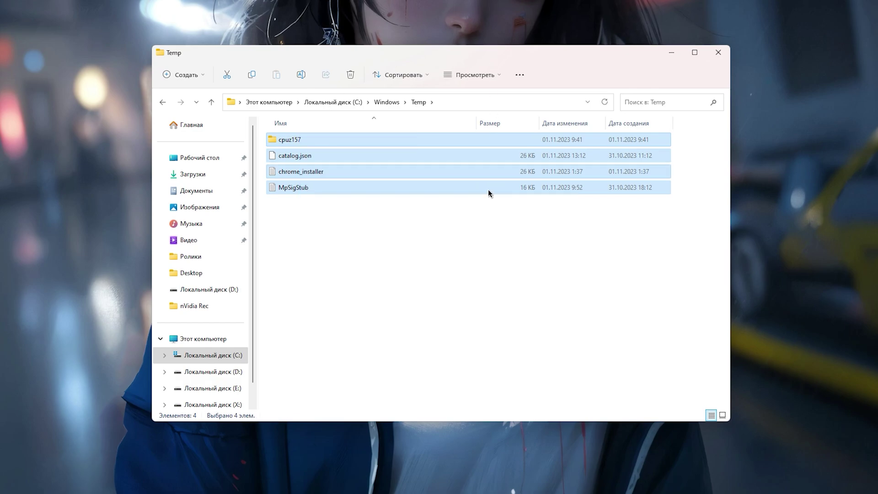
key(shift+Delete)
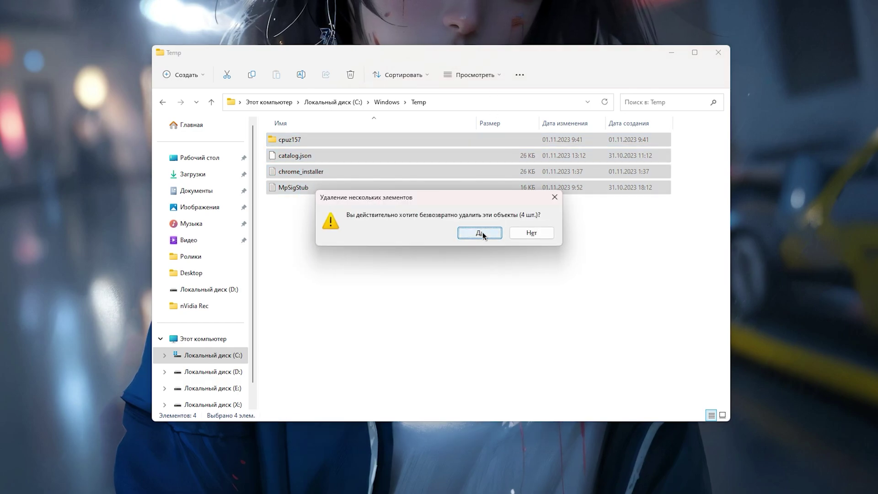
click(481, 231)
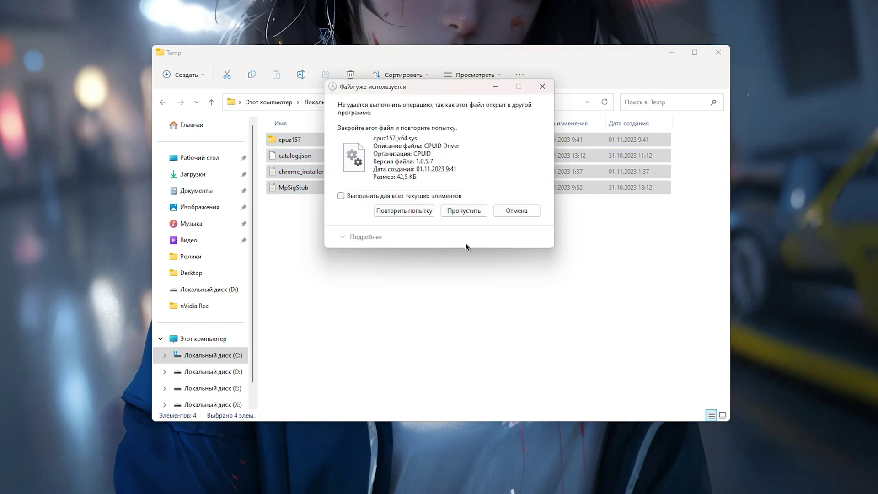
click(511, 213)
key(alt+Left)
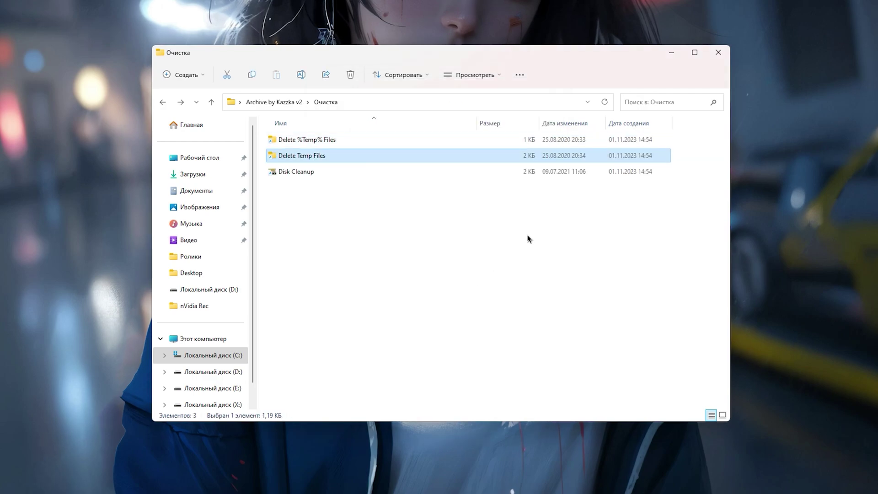
Step: Permanently delete all items in the user's AppData\Local\Temp folder, cancelling at the file in use, and return to Очистка
double_click(525, 157)
drag(687, 136, 219, 439)
key(shift+Delete)
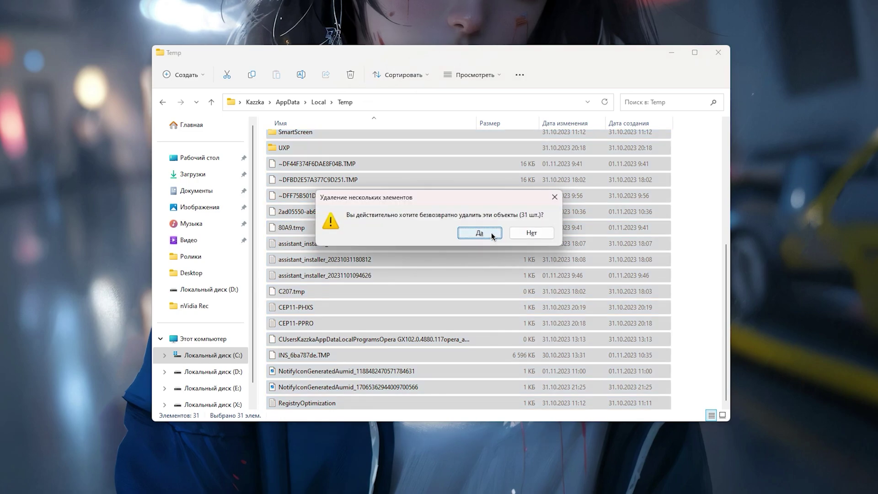
click(486, 231)
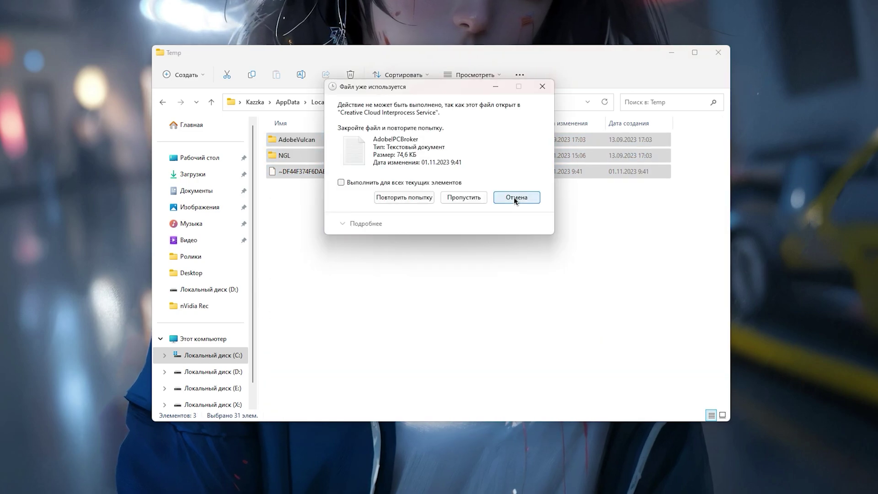
click(513, 198)
key(alt+Left)
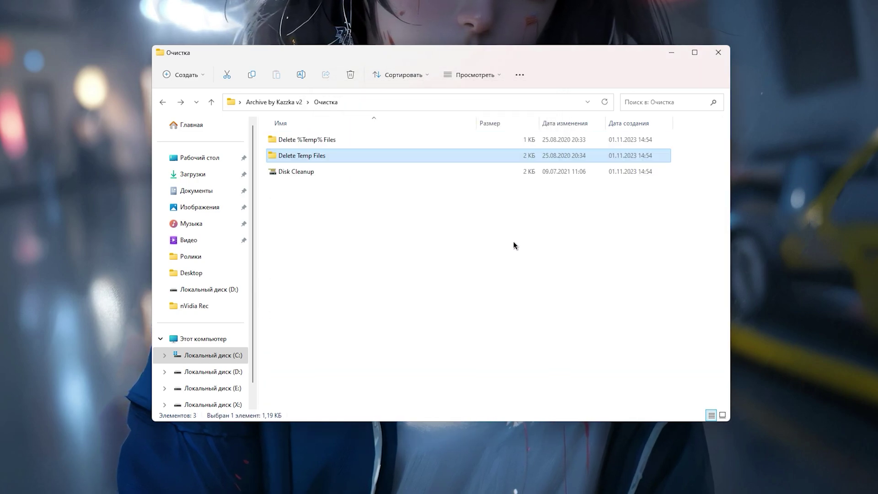
Step: Run Disk Cleanup from the Очистка folder on drive (C:)
double_click(311, 175)
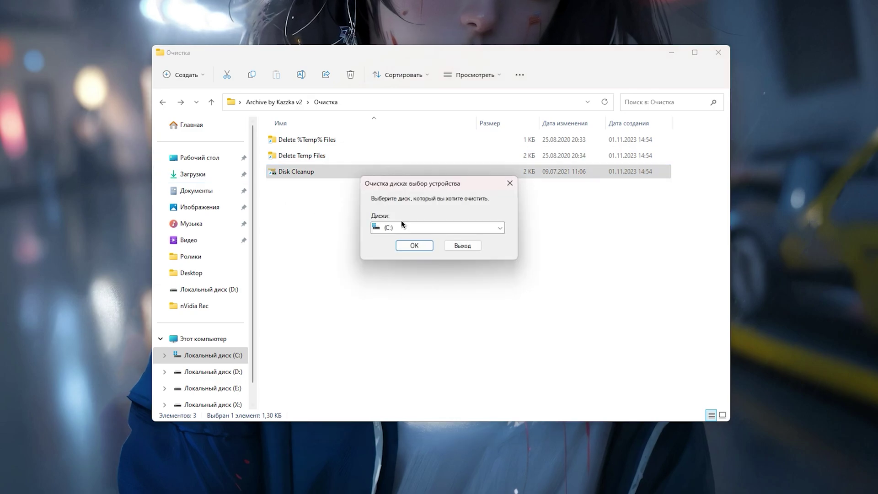
click(421, 227)
click(423, 239)
click(419, 245)
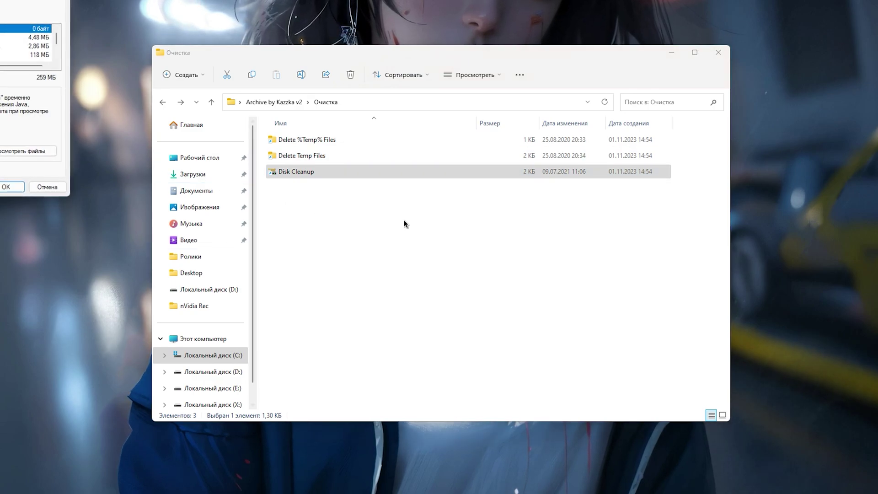
click(314, 297)
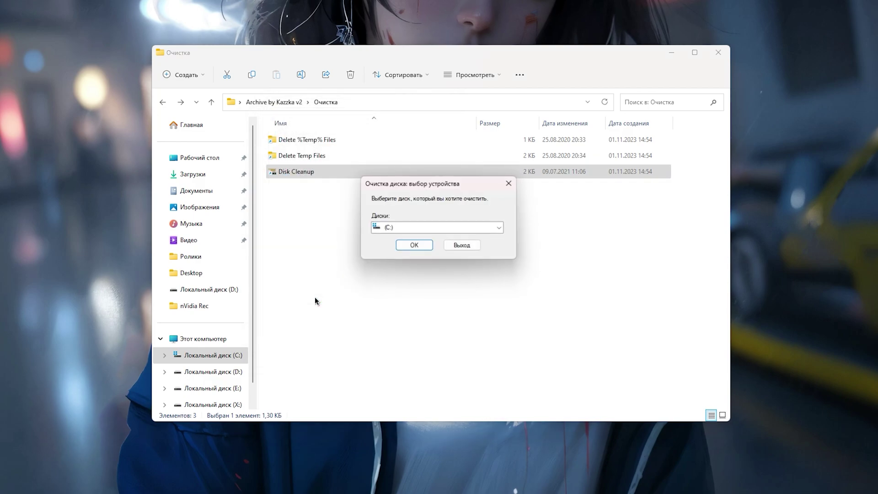
click(414, 246)
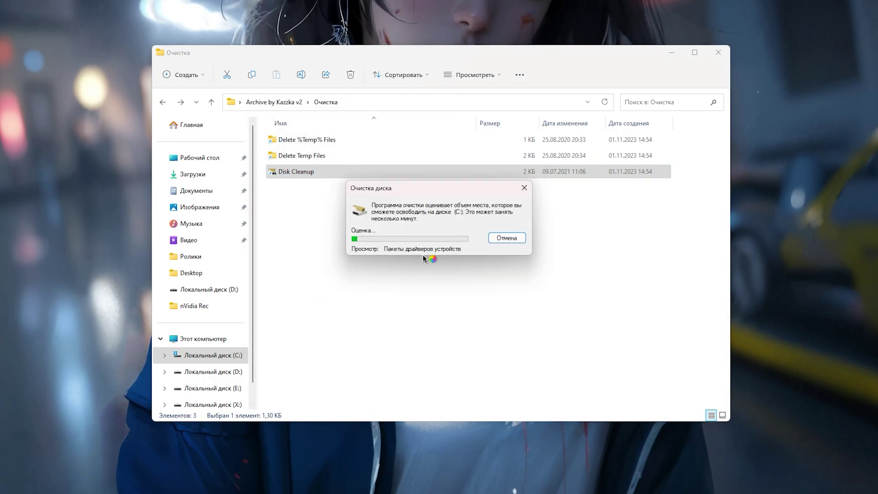
drag(397, 165, 398, 176)
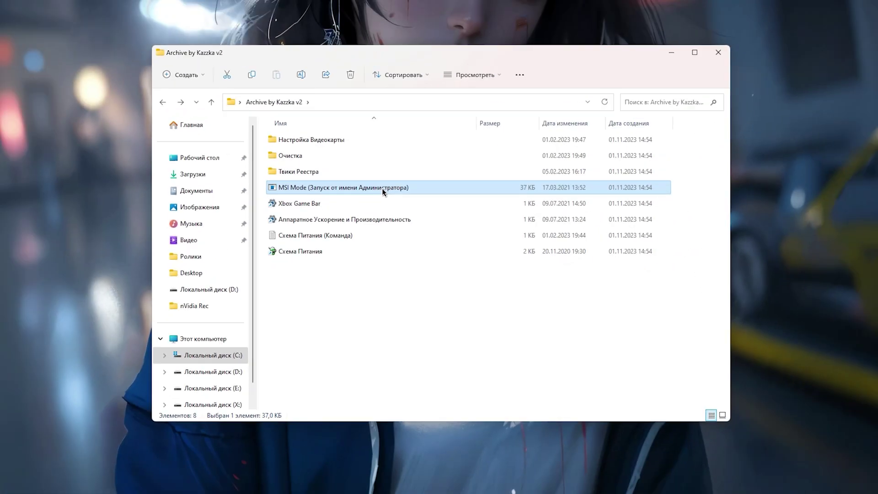
Step: Run MSI Mode as administrator, set the interrupt priority of NVIDIA GeForce RTX 3060 Ti to High, and apply it
right_click(383, 188)
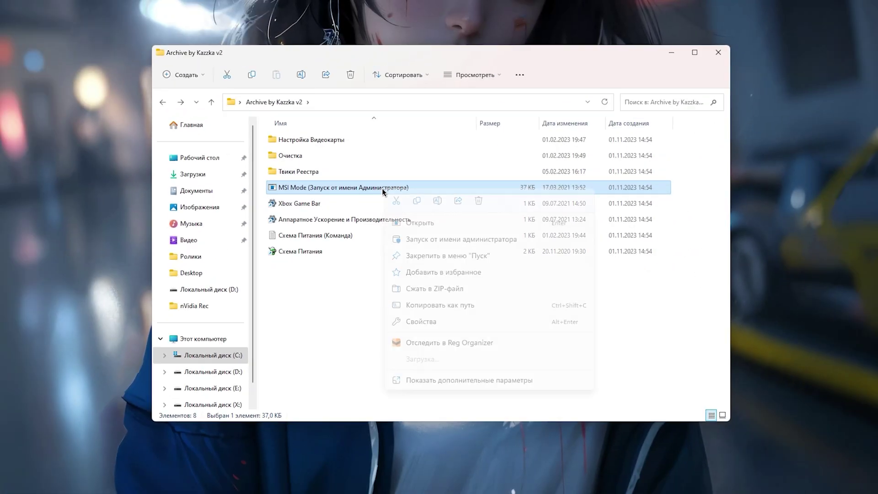
click(443, 240)
click(398, 320)
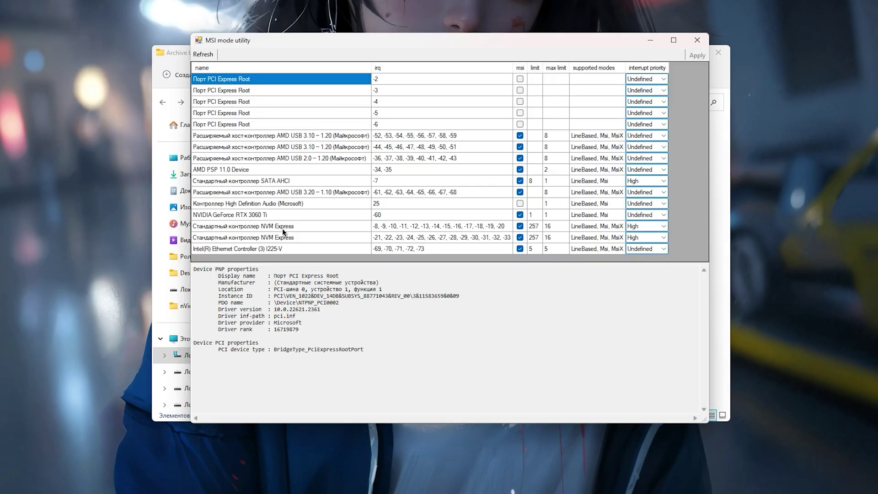
click(279, 216)
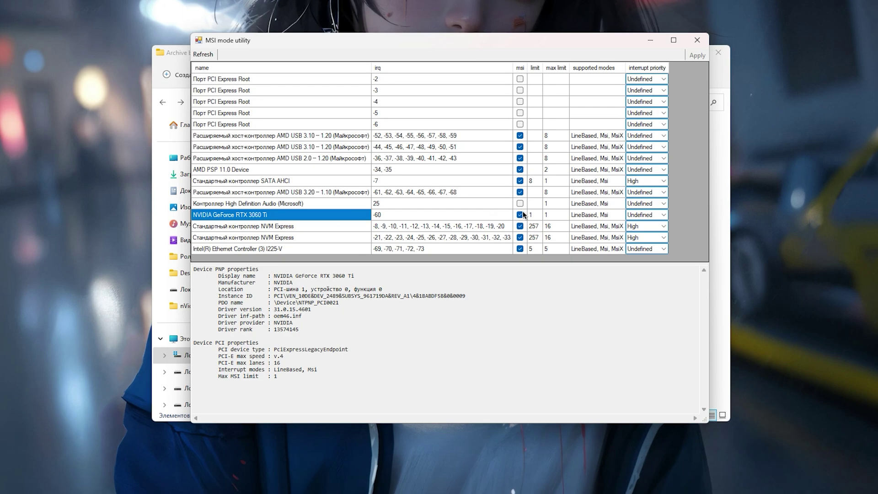
click(662, 215)
click(662, 215)
click(638, 244)
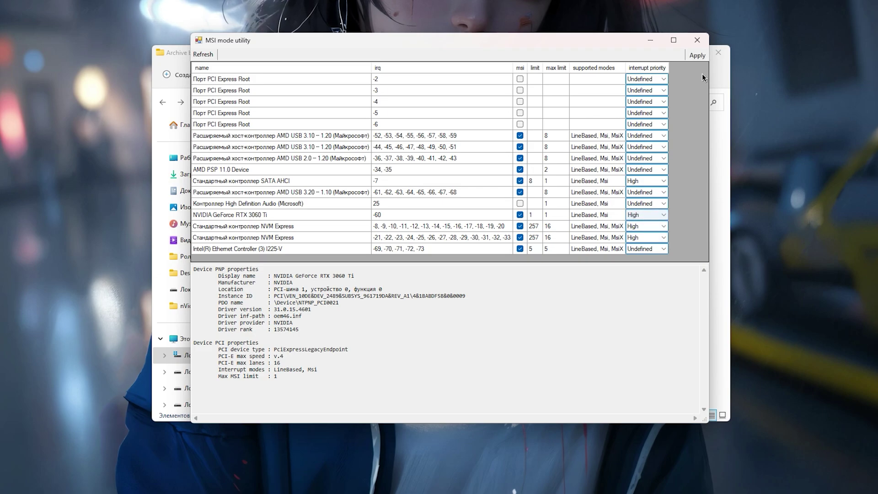
click(696, 55)
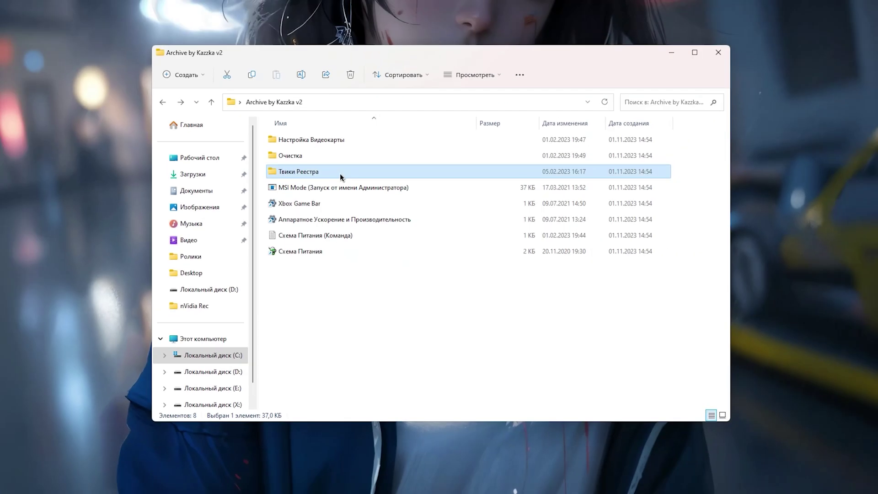
Step: Open the Твики Реестра folder and examine its registry tweak files and the contents of Бэкап Файлов Реестра
double_click(357, 171)
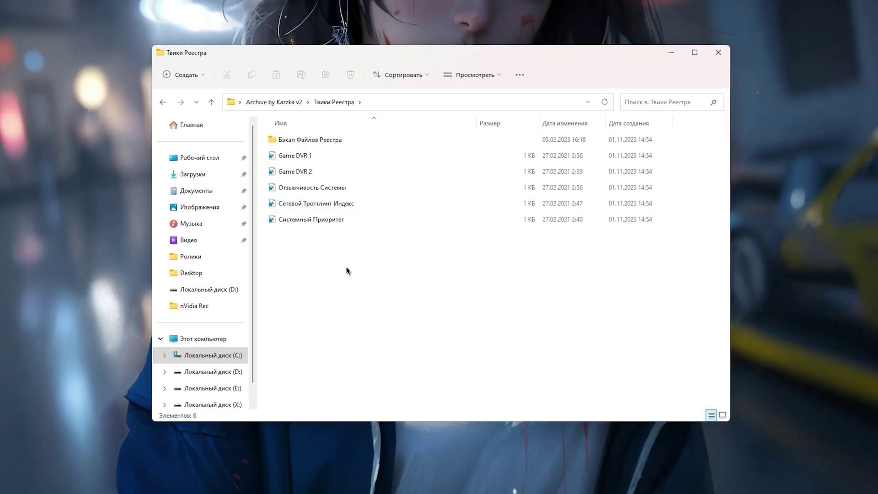
drag(347, 269, 311, 160)
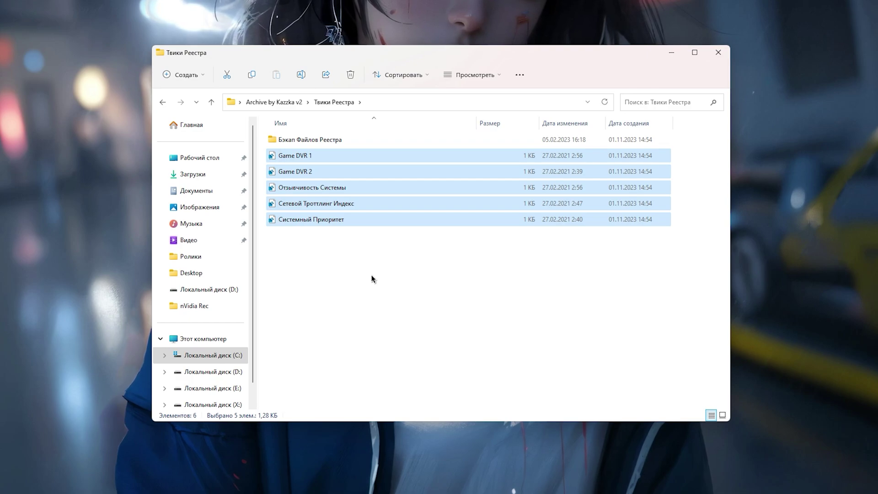
click(397, 272)
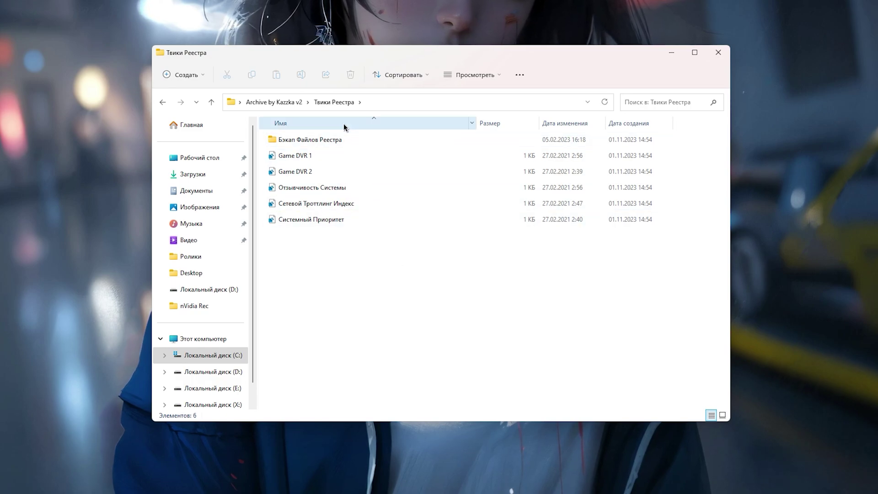
double_click(344, 141)
drag(317, 281, 296, 185)
click(315, 297)
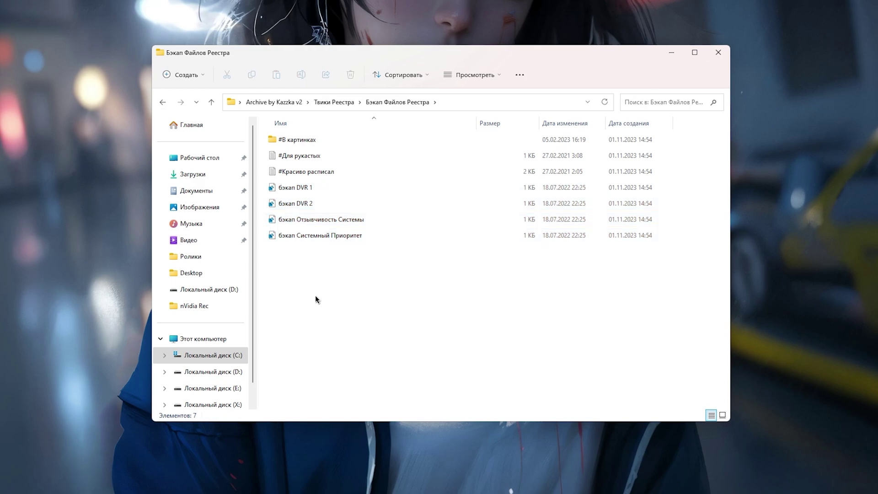
click(161, 102)
drag(704, 154, 594, 175)
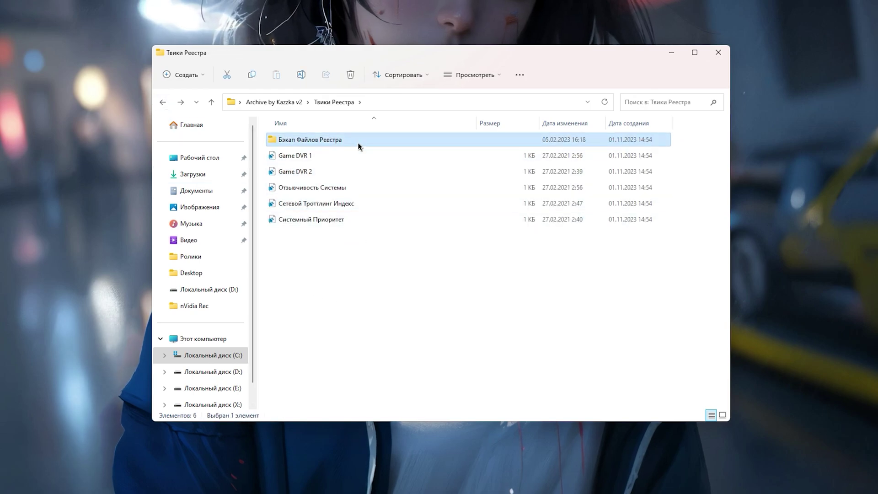
Step: Review the instructions in Бэкап Файлов Реестра, including the #В картинках images as thumbnails, and return to Твики Реестра
double_click(358, 142)
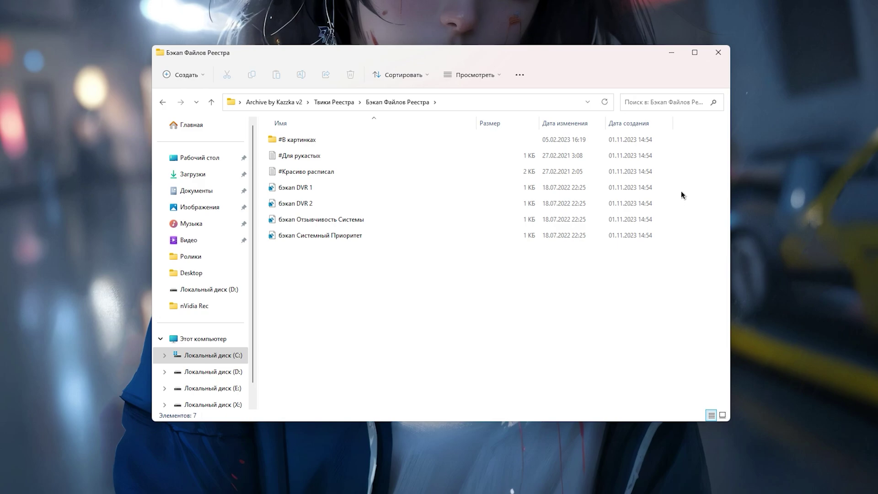
drag(681, 195, 384, 296)
click(384, 296)
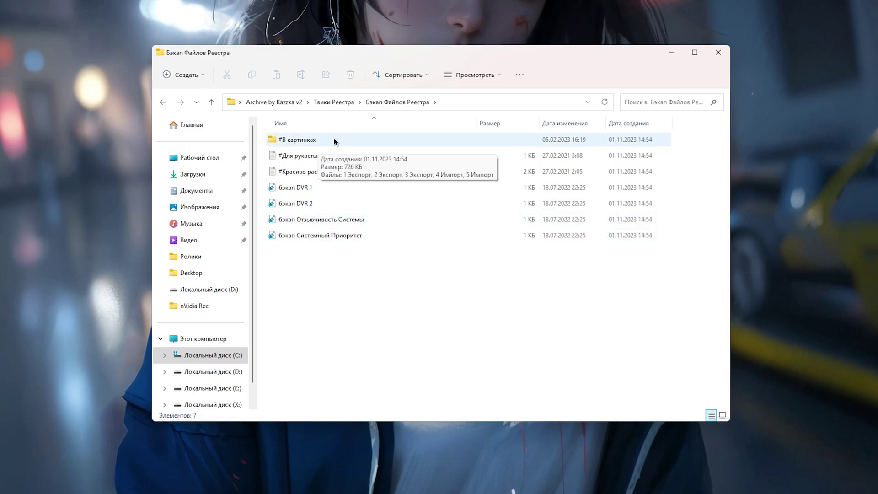
double_click(334, 139)
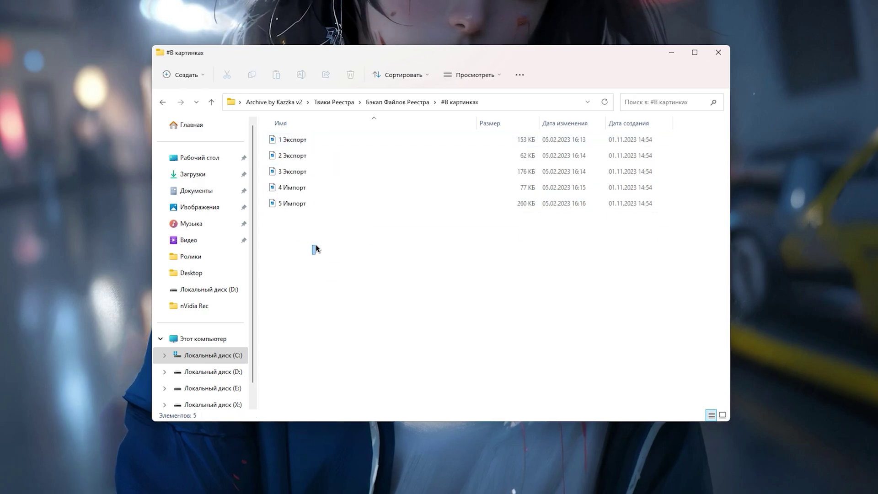
drag(315, 250, 338, 131)
right_click(336, 249)
mouse_move(380, 257)
click(574, 279)
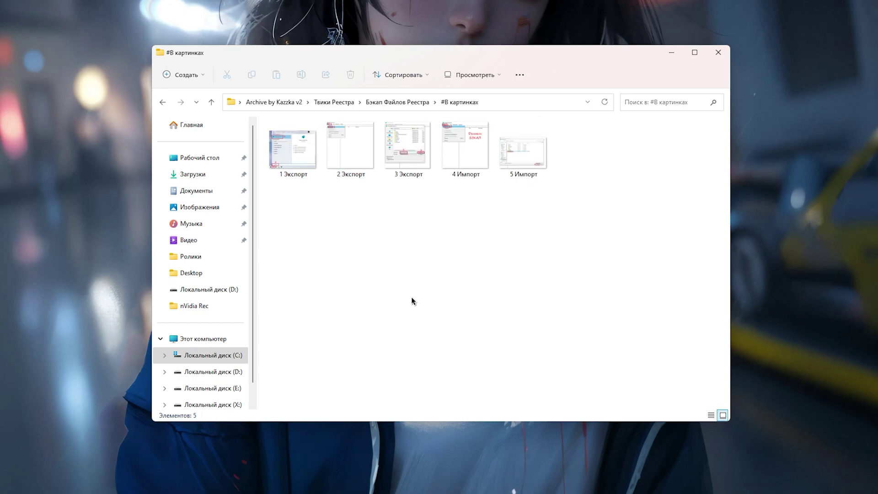
key(ctrl+a)
key(alt+Up)
click(324, 157)
click(320, 172)
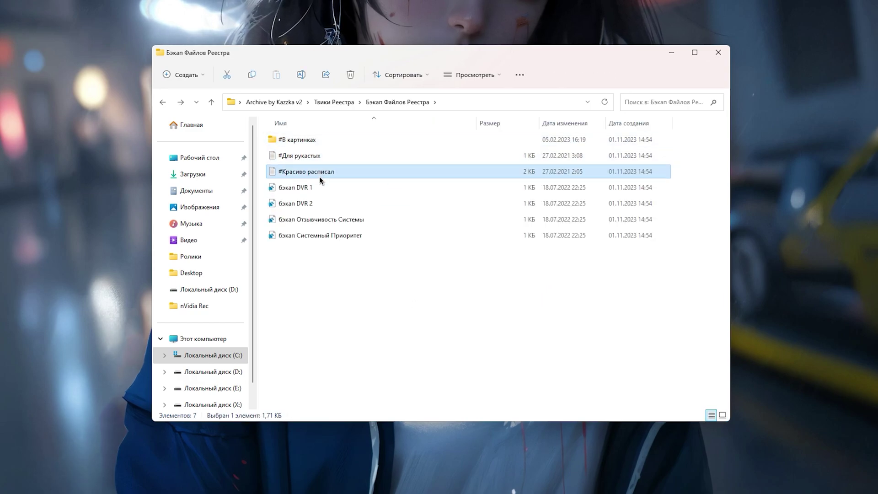
key(alt+Up)
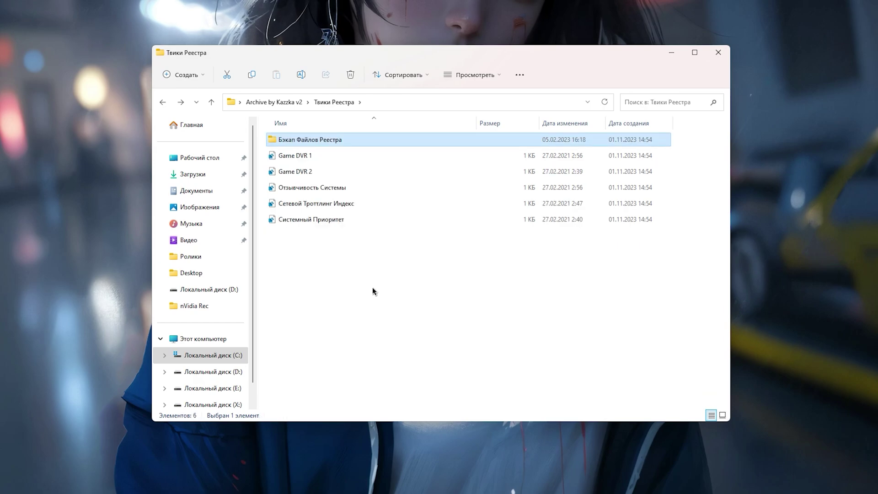
Step: Select Game DVR 1 and Game DVR 2, and show the full set of file commands, including Слияние, for Game DVR 1
click(595, 156)
shift+click(629, 171)
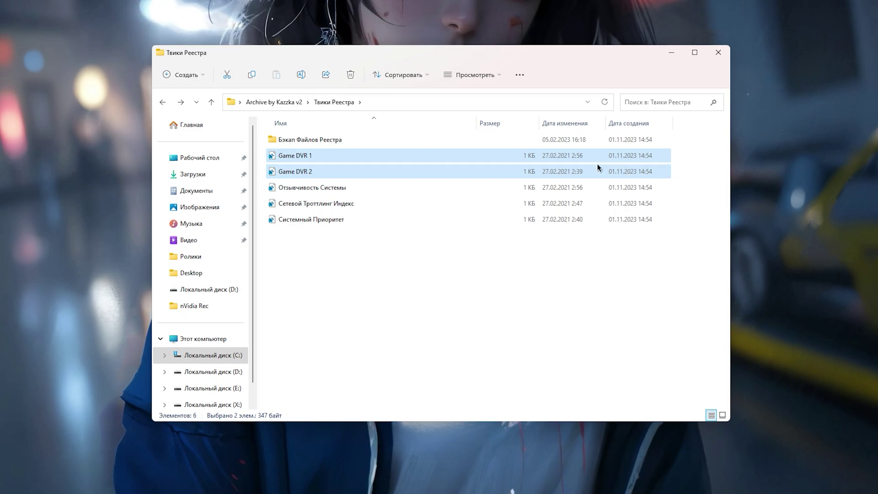
click(328, 159)
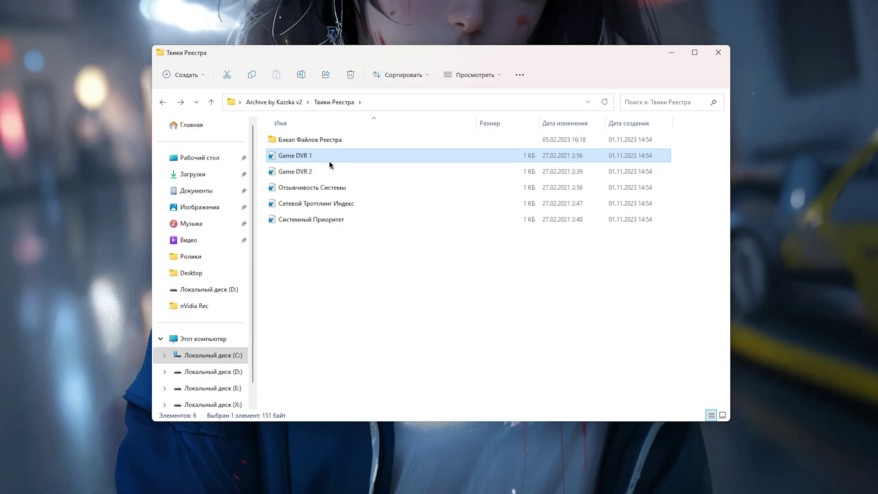
right_click(328, 160)
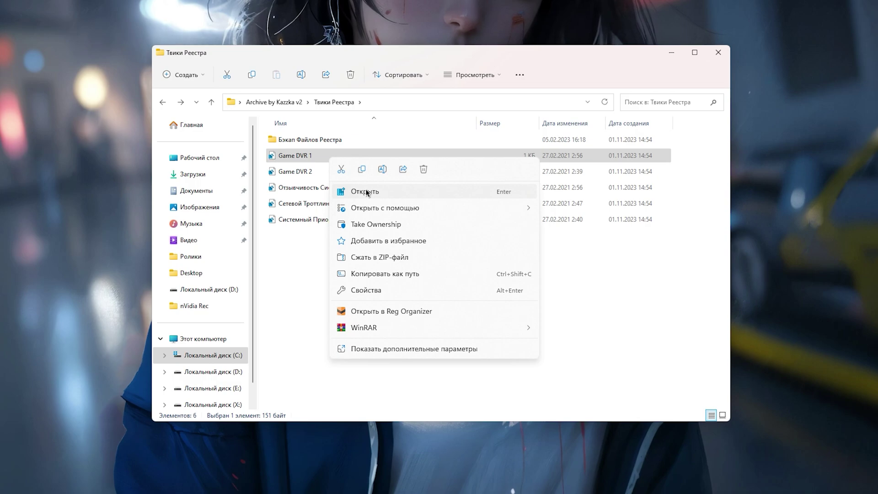
click(397, 348)
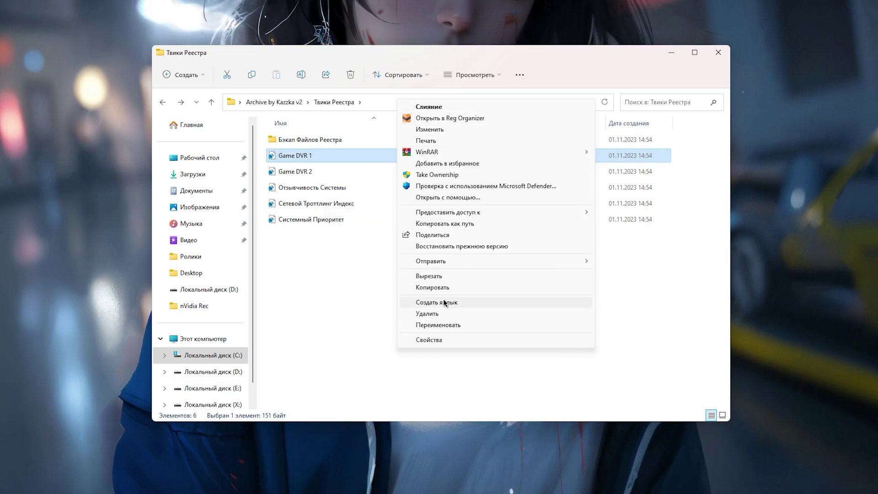
Step: Go through the registry files Game DVR 2, Отзывчивость Системы, Сетевой Троттлинг Индекс and Системный Приоритет, checking their available file commands
click(320, 171)
right_click(319, 170)
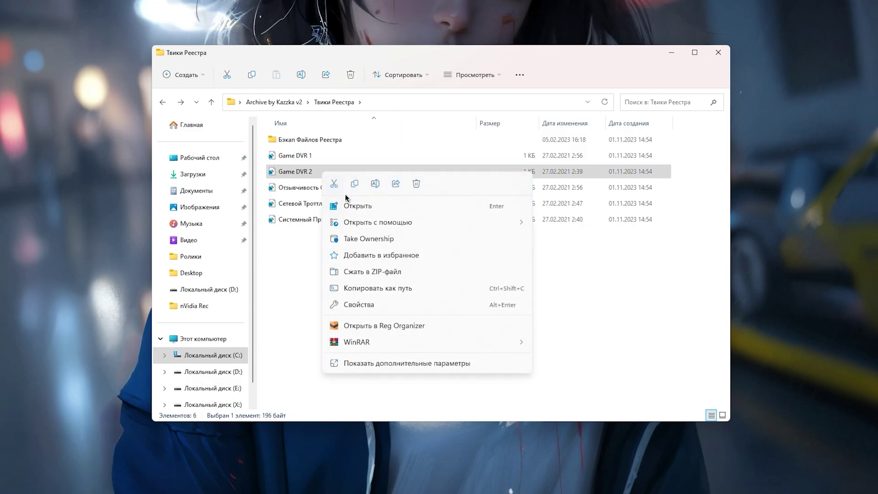
click(293, 194)
right_click(368, 196)
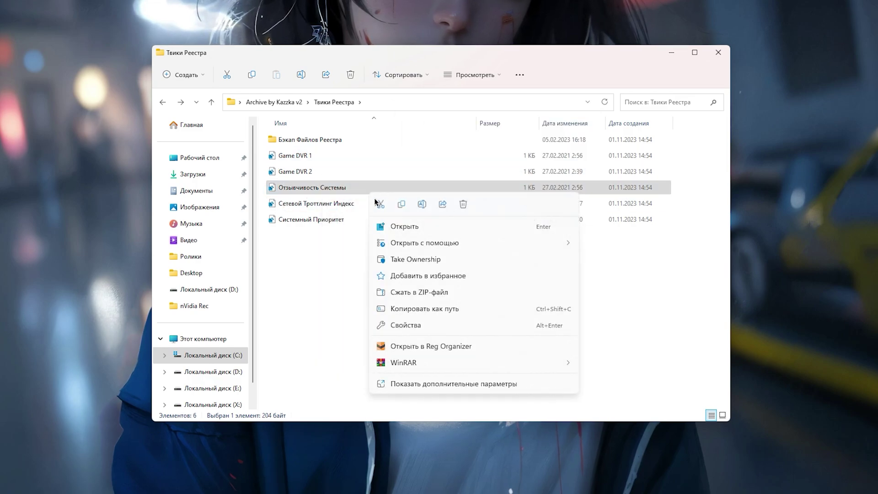
click(344, 202)
click(345, 203)
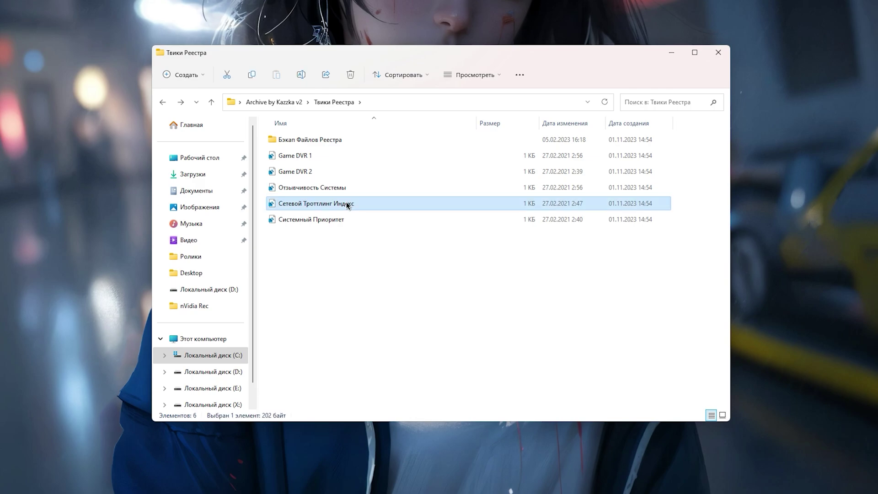
click(342, 222)
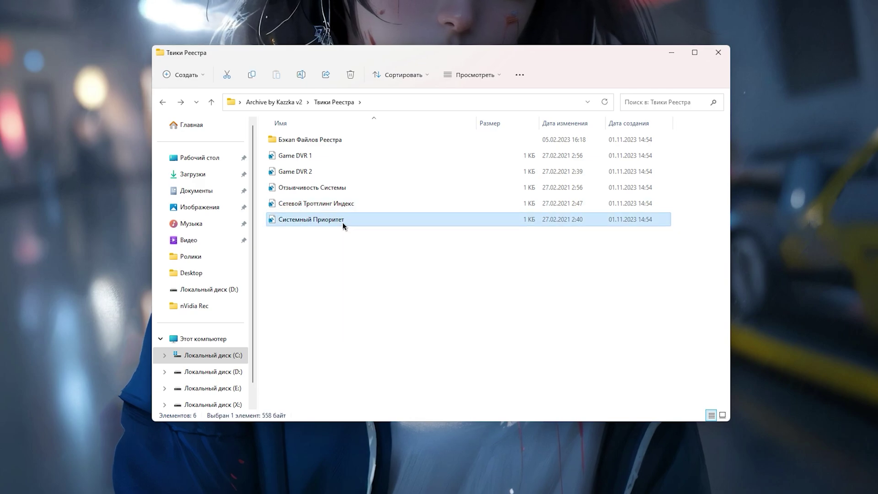
right_click(341, 222)
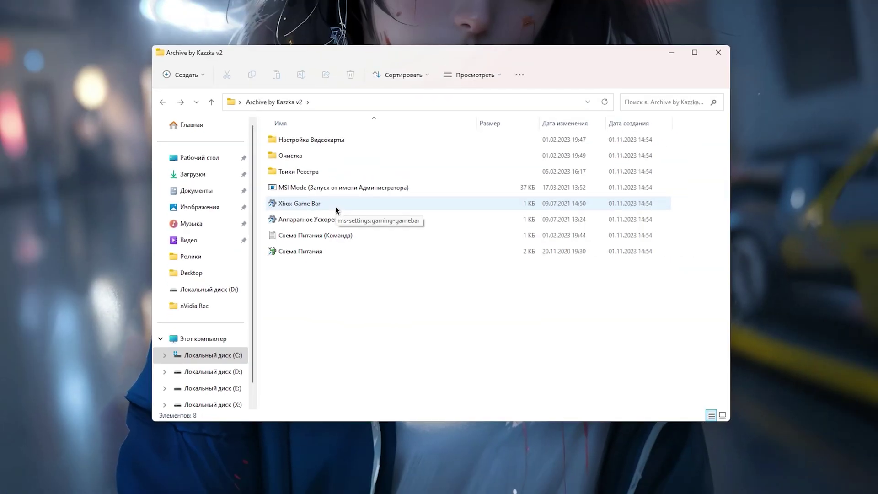
Step: Review the Xbox Game Bar, Игровой режим and Записи settings, and select the matching Game DVR 1 and Game DVR 2 registry files
double_click(336, 207)
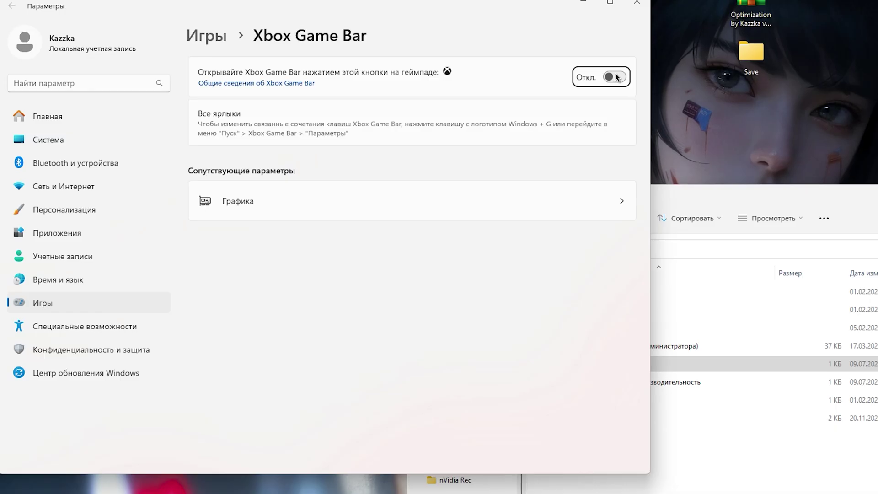
click(208, 38)
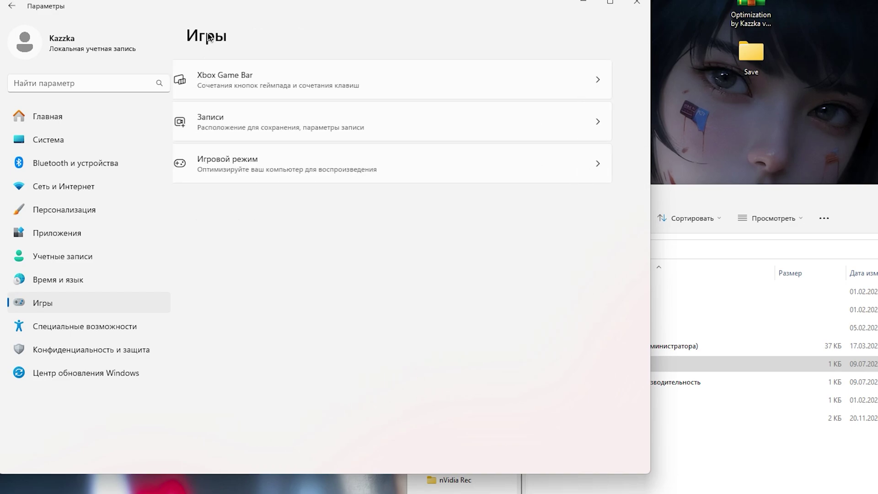
click(329, 170)
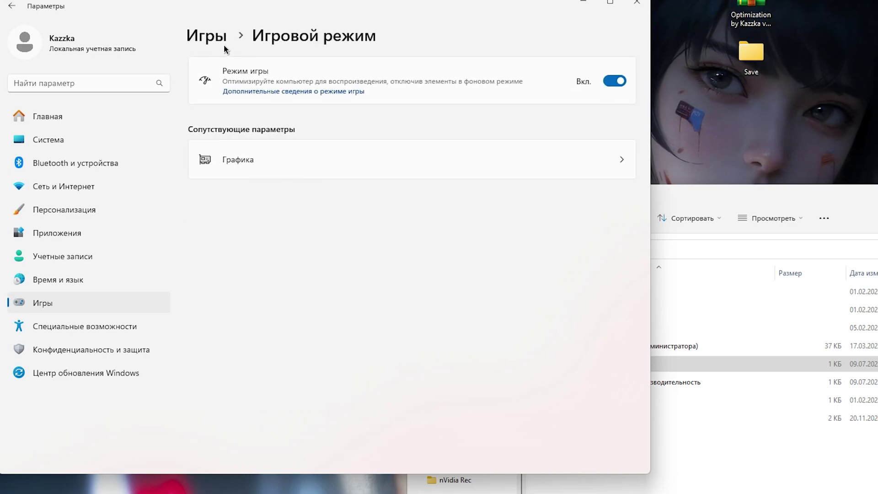
click(206, 37)
click(279, 118)
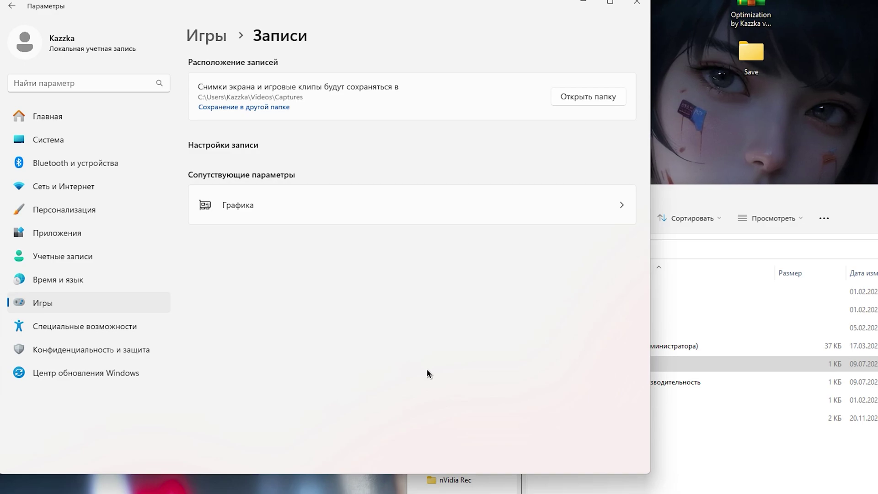
drag(875, 307, 863, 336)
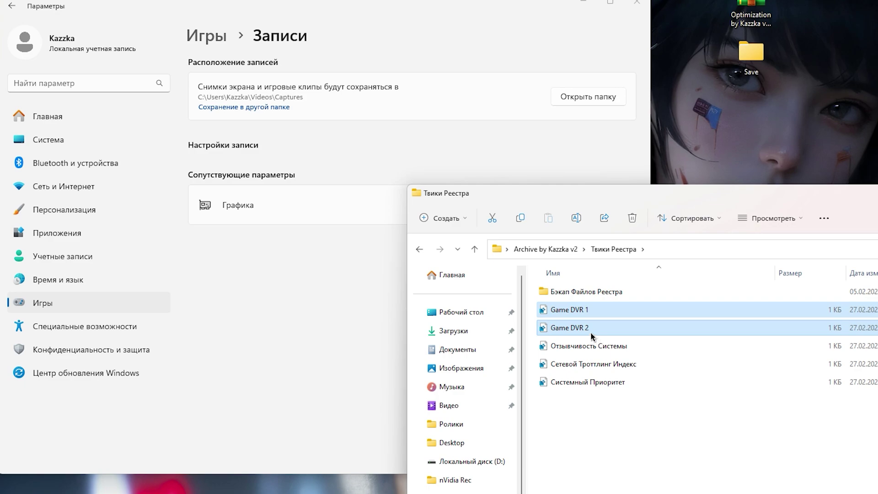
Step: In the Конфиденциальность settings, open Фоновые приложения and toggle the permission for apps to run in the background, leaving it at Откл
click(302, 299)
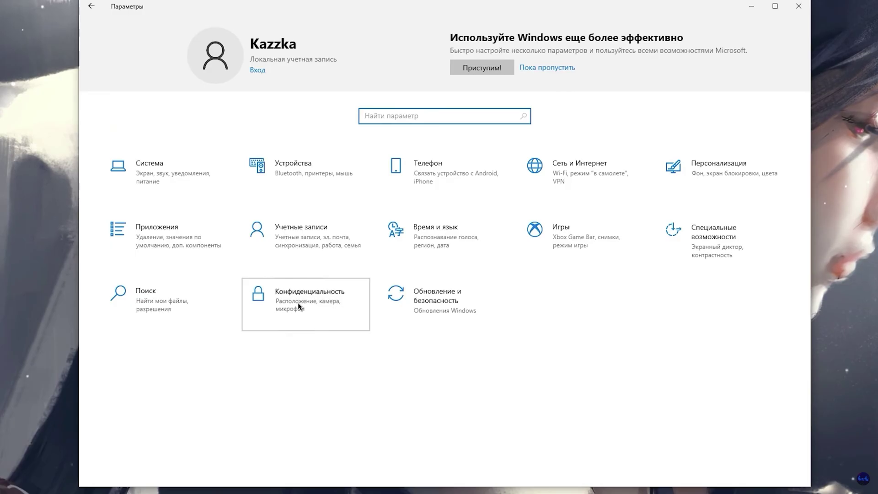
click(298, 303)
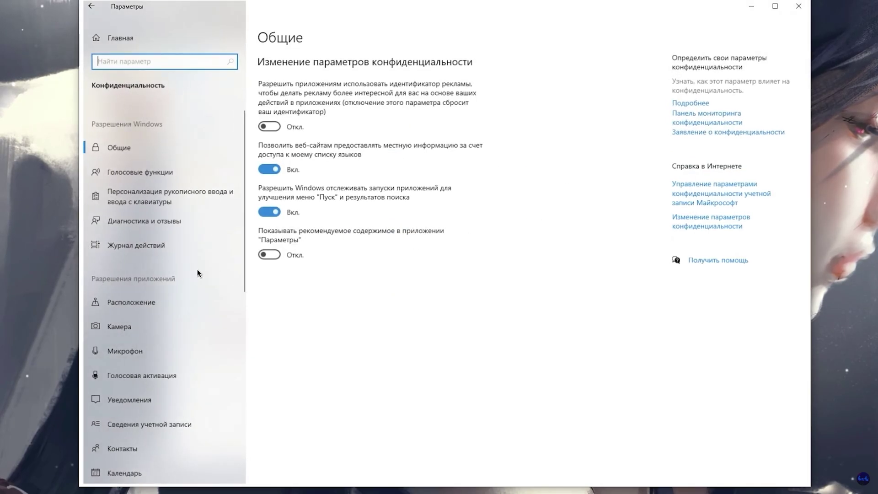
scroll(165, 328, down, 8)
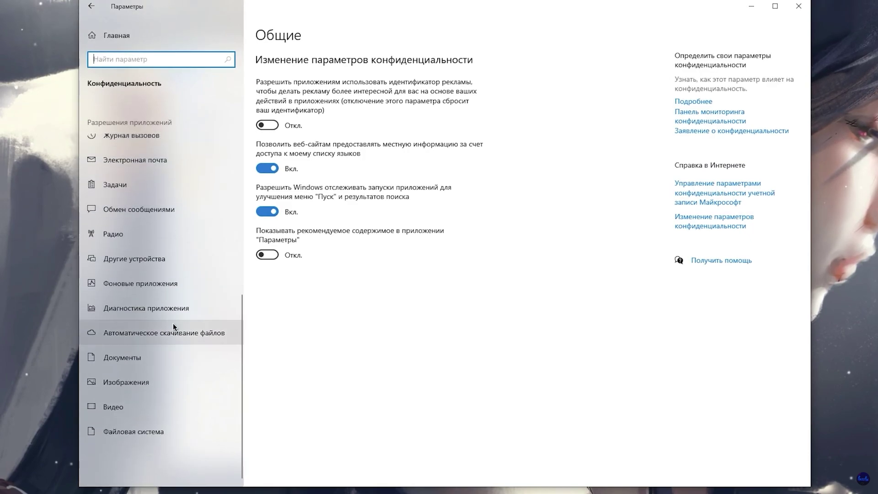
click(151, 277)
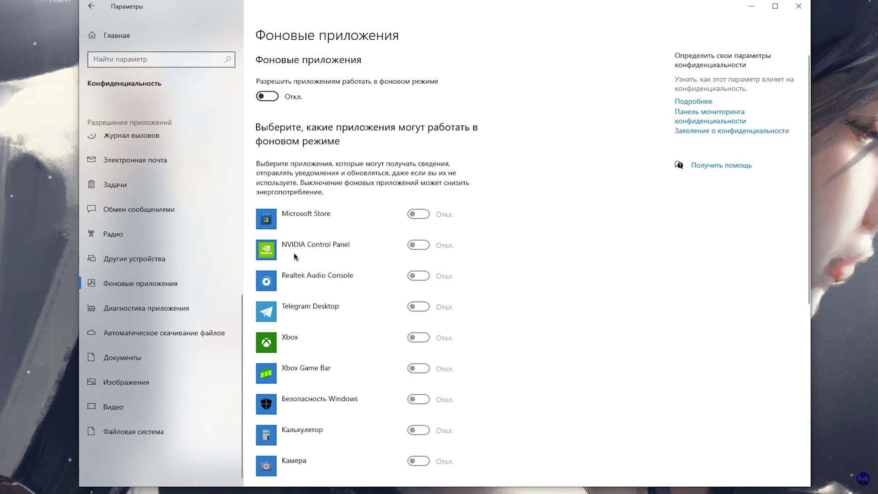
click(270, 96)
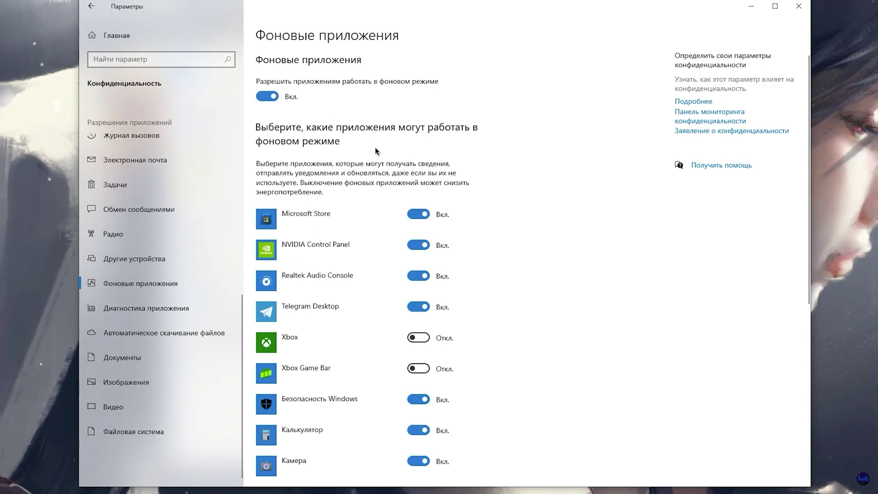
click(274, 97)
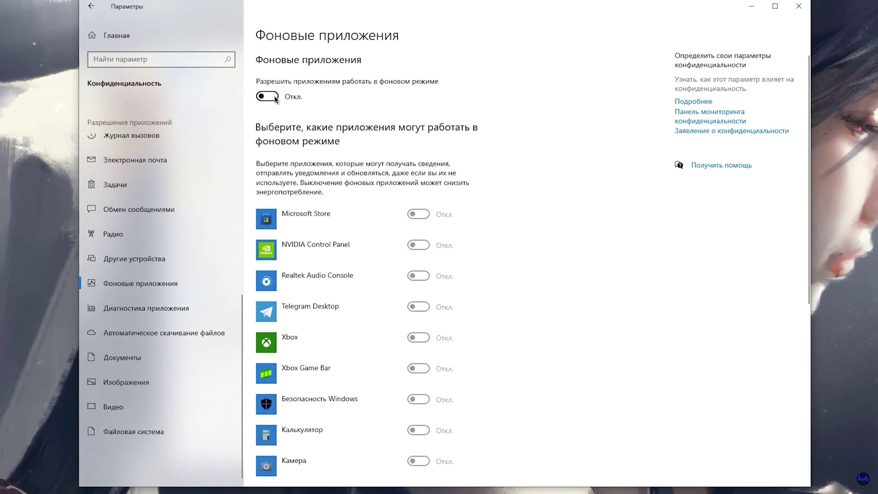